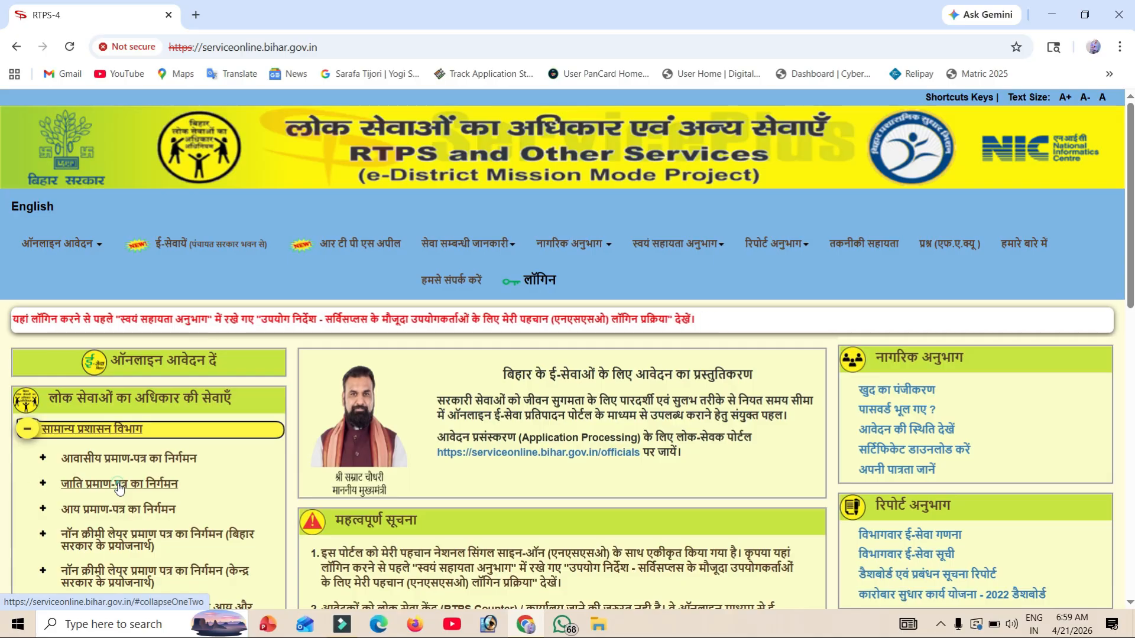
# Step: Open the अंचल स्तर पर (circle-level) caste certificate application form under जाति प्रमाण-पत्र का निर्गमन
pyautogui.click(120, 486)
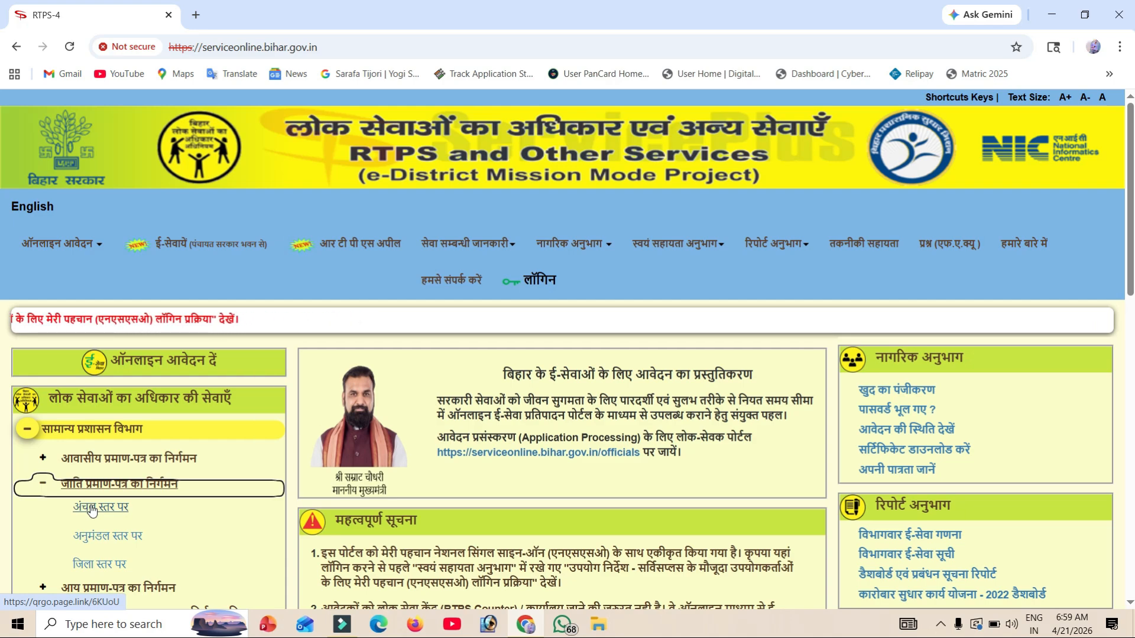
pyautogui.click(91, 508)
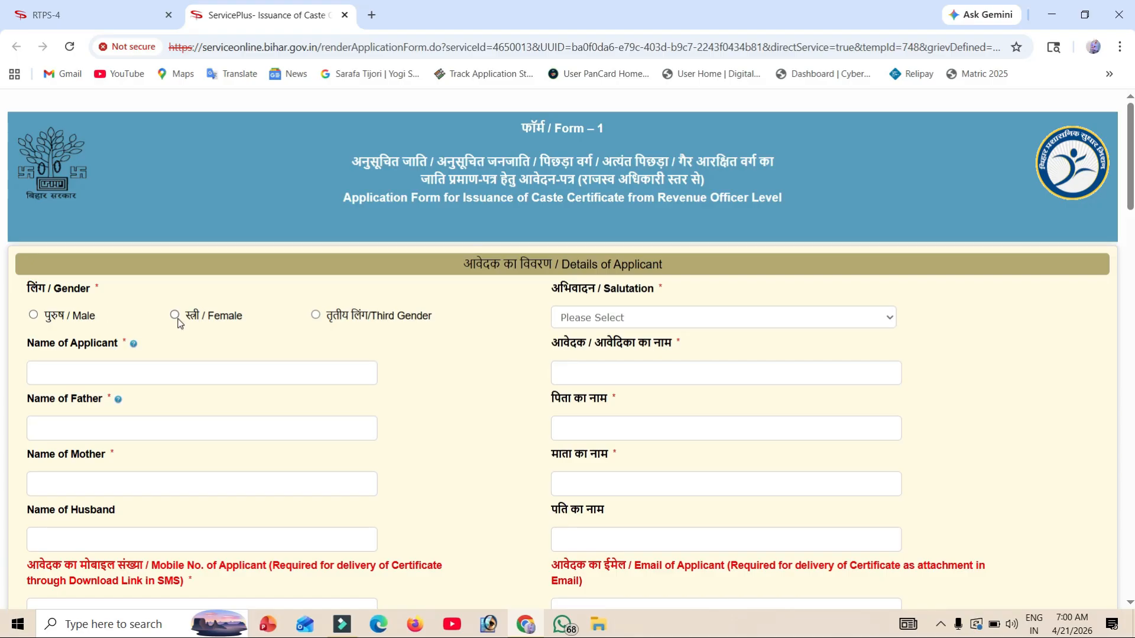
# Step: Set the applicant's gender to Male
pyautogui.click(175, 316)
pyautogui.click(58, 319)
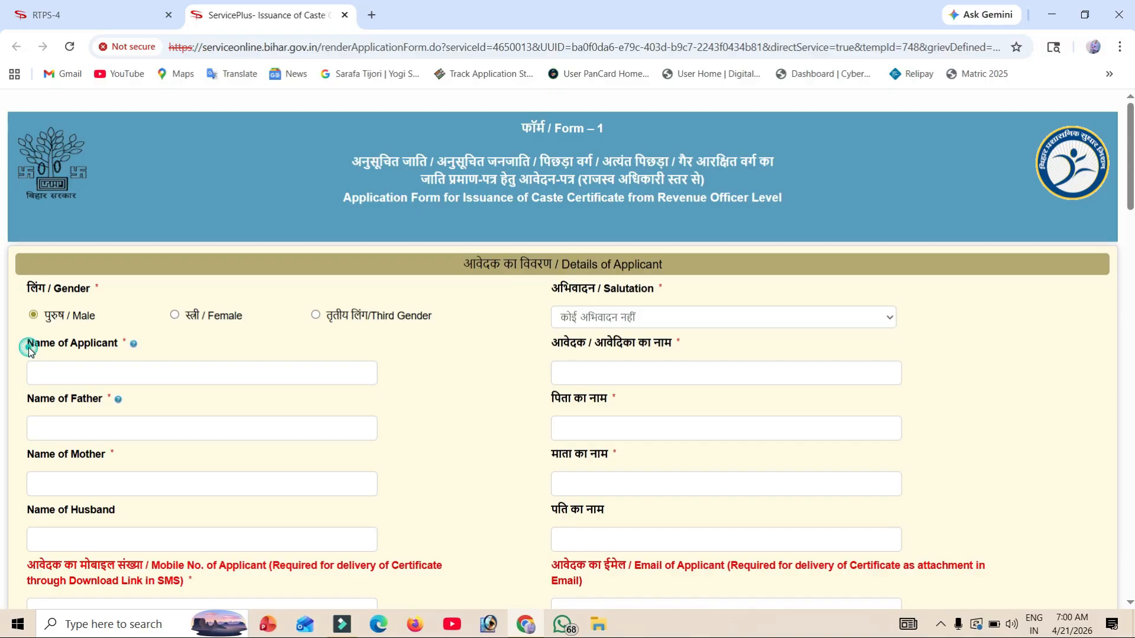
pyautogui.moveTo(28, 347); pyautogui.dragTo(127, 359)
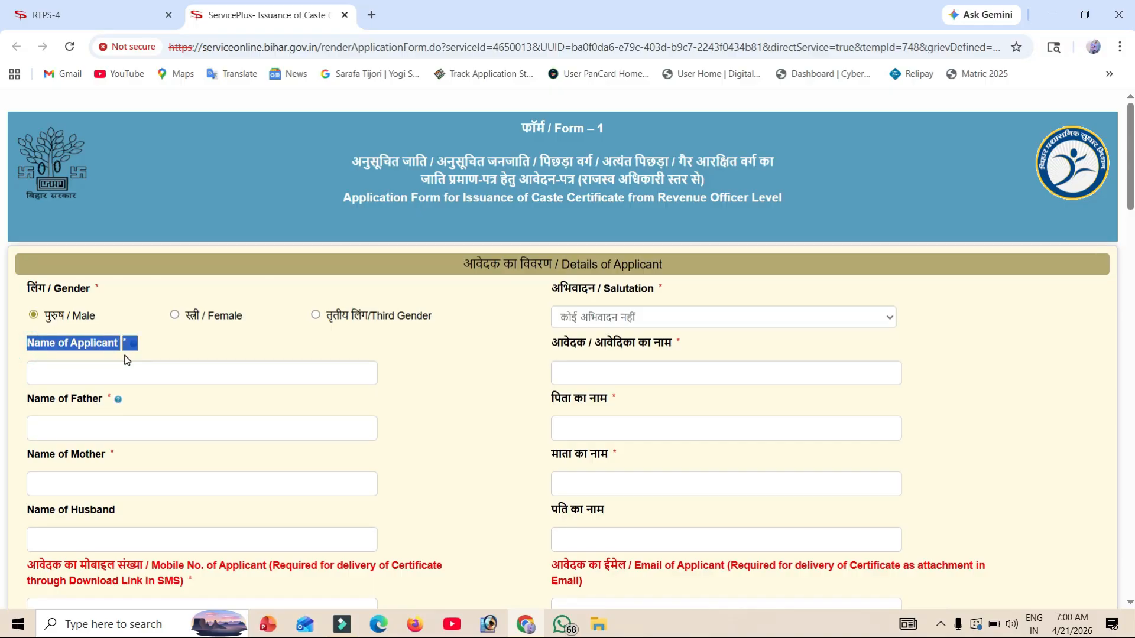
# Step: Enter the applicant's full name and check its auto-filled Hindi version
pyautogui.click(117, 368)
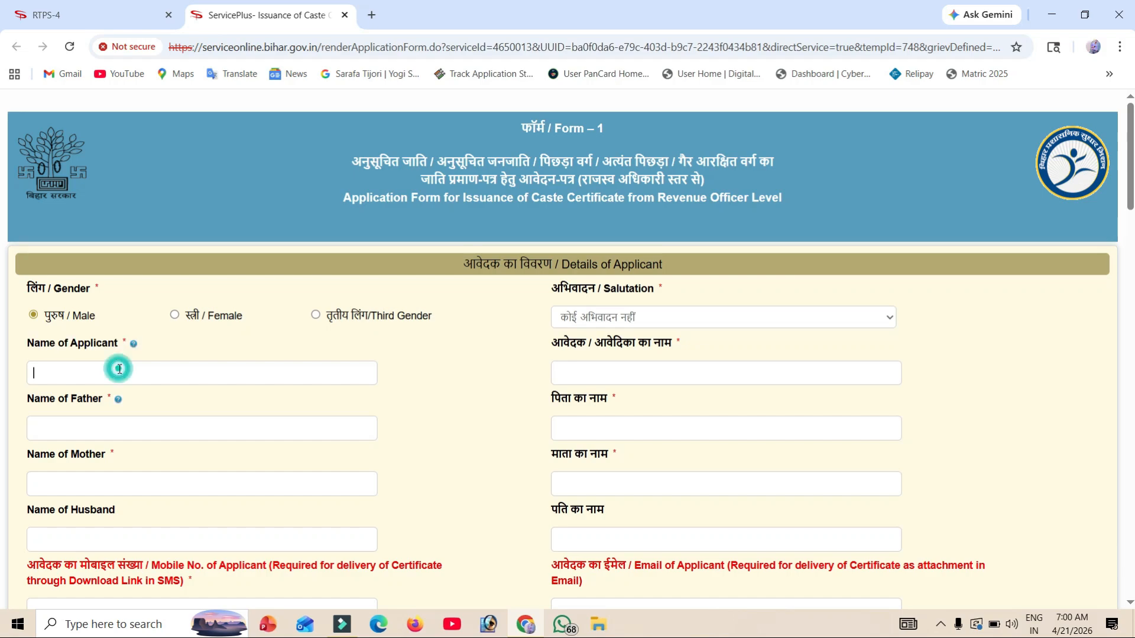
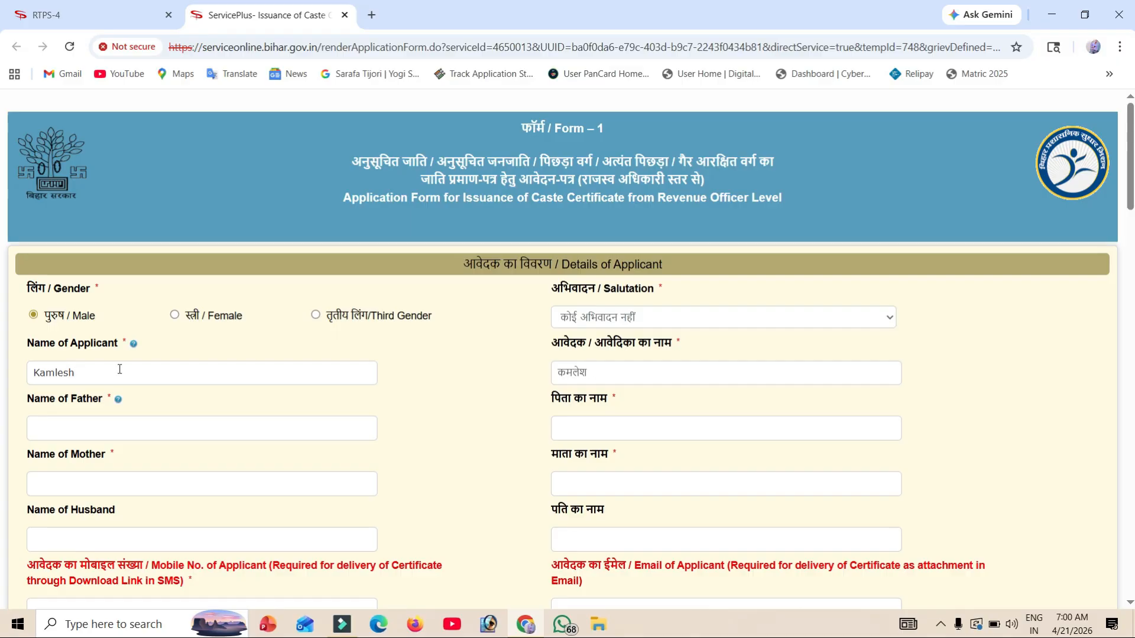
pyautogui.click(598, 378)
pyautogui.click(635, 376)
pyautogui.moveTo(21, 399); pyautogui.dragTo(110, 413)
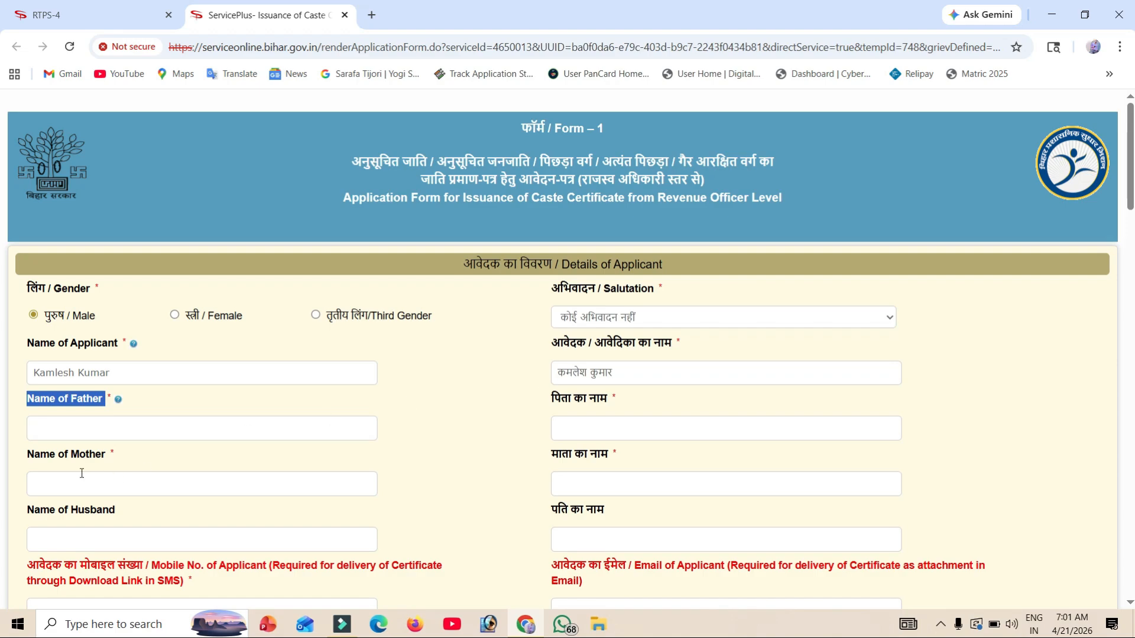
pyautogui.click(18, 465)
pyautogui.moveTo(18, 465); pyautogui.dragTo(114, 468)
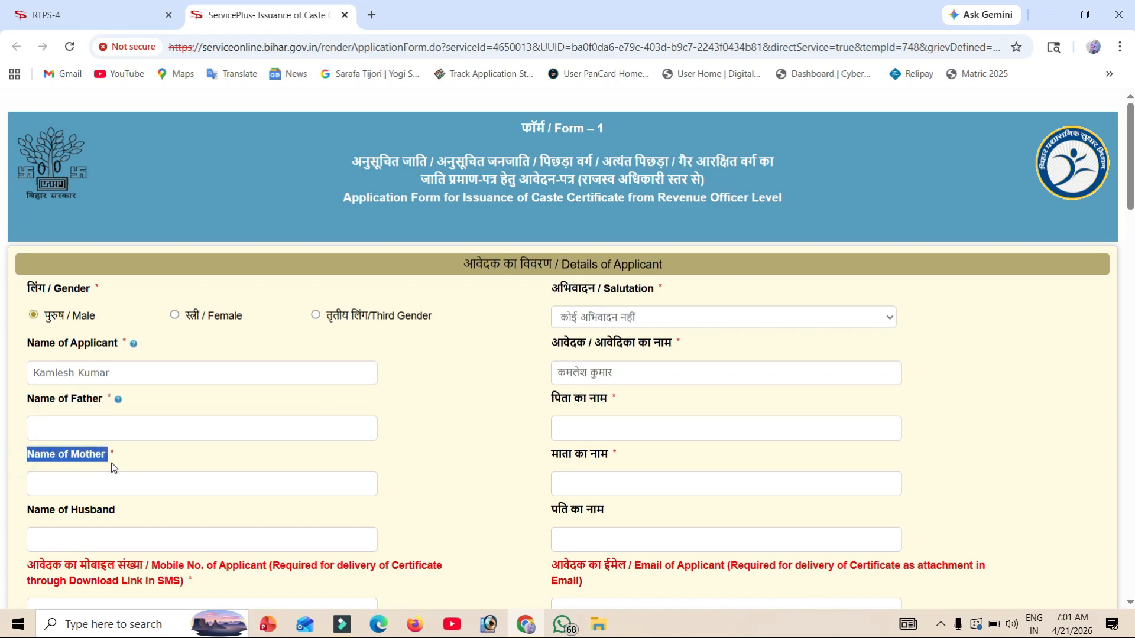
pyautogui.scroll(-2, 112, 464)
pyautogui.moveTo(117, 388); pyautogui.dragTo(30, 387)
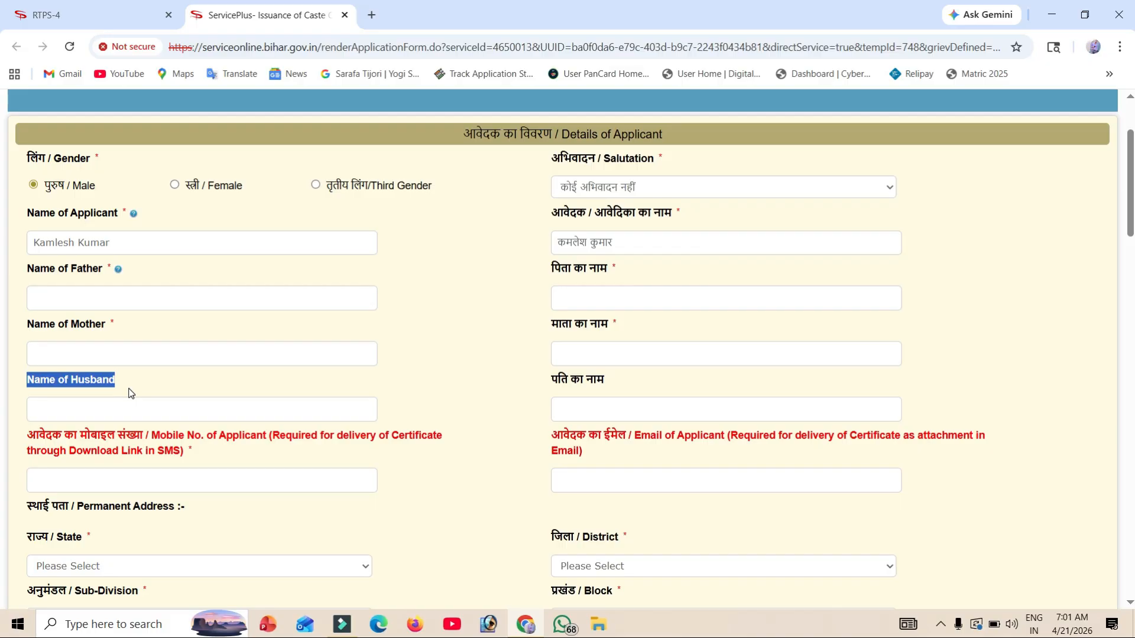
# Step: Fill in the husband's name and the applicant's mobile number
pyautogui.click(104, 407)
pyautogui.write('Demo')
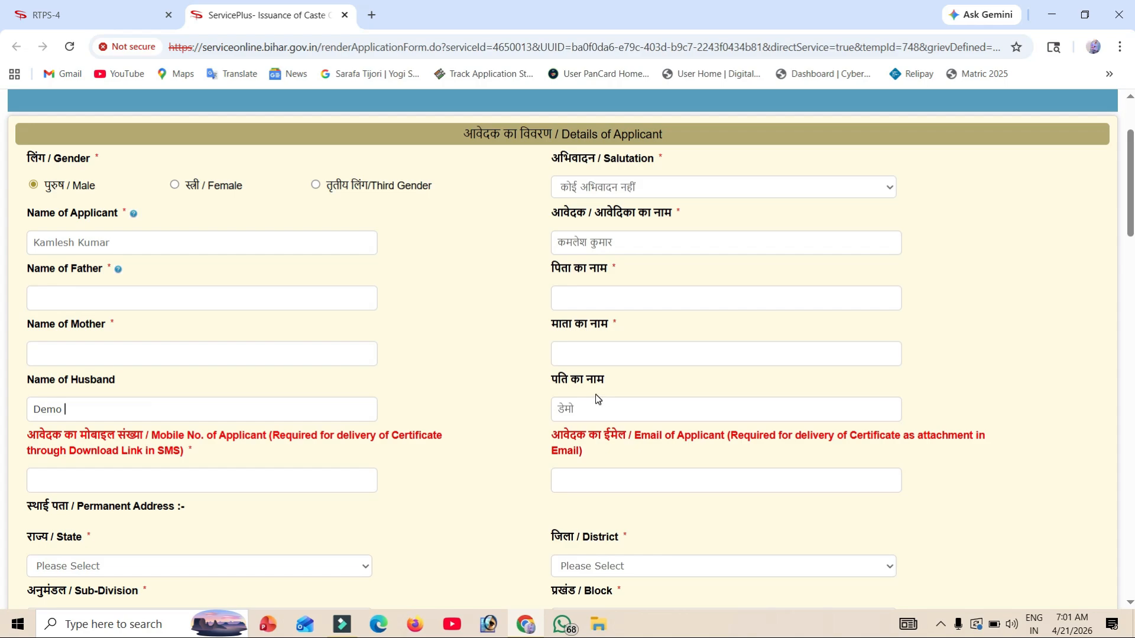
pyautogui.scroll(-5, 24, 111)
pyautogui.moveTo(25, 111); pyautogui.dragTo(147, 111)
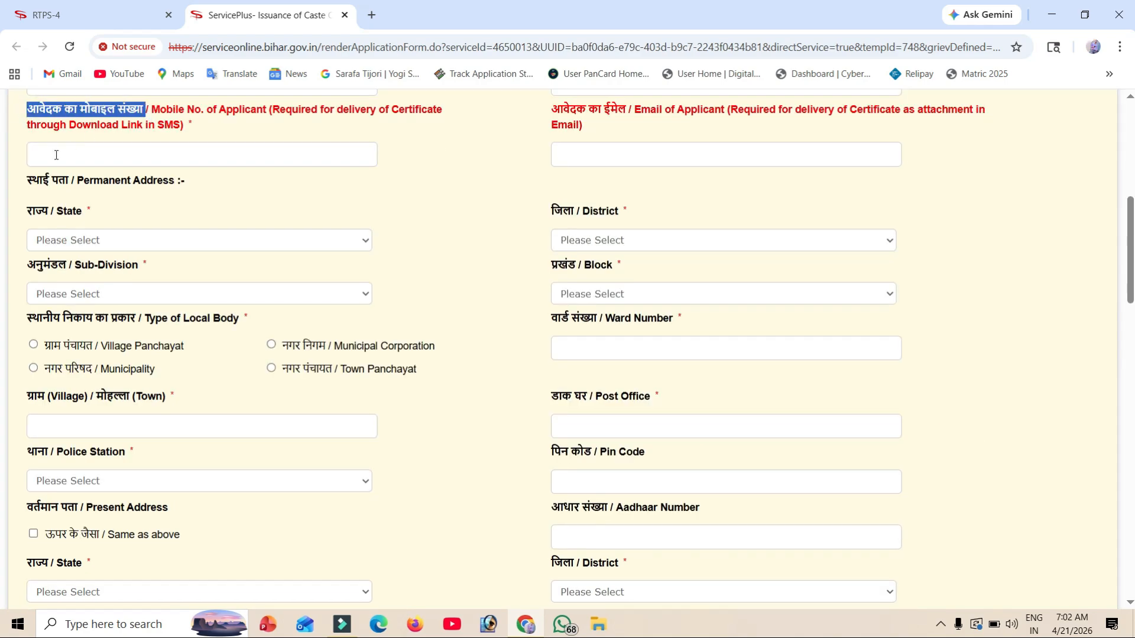
pyautogui.moveTo(548, 115); pyautogui.dragTo(630, 120)
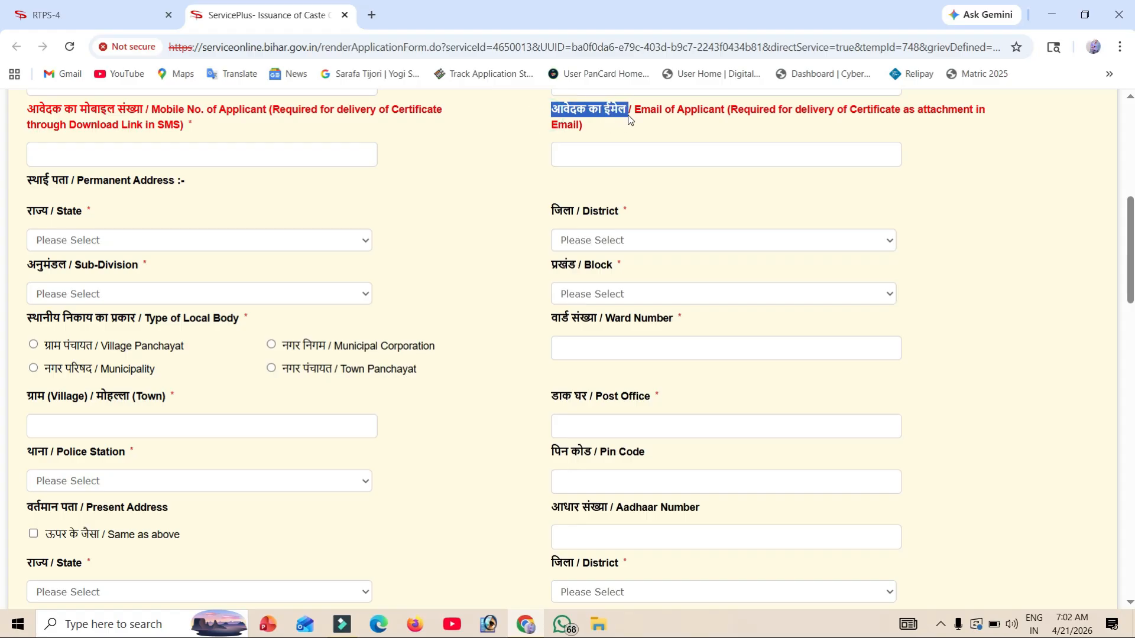
pyautogui.click(100, 161)
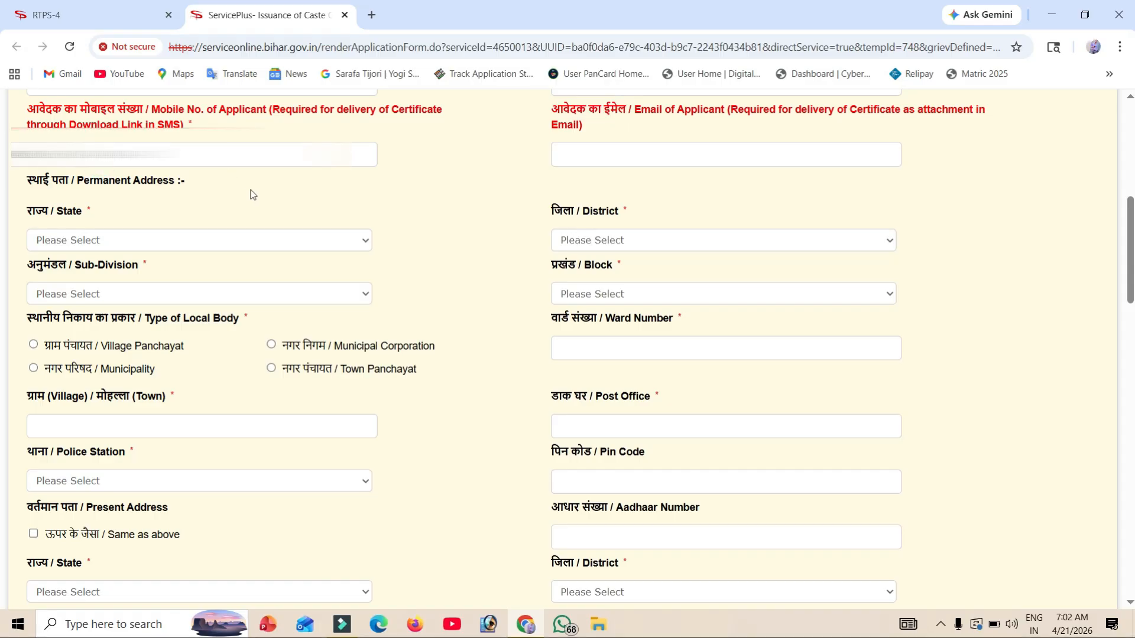
# Step: Set the permanent-address State to BIHAR and validate the mobile OTP
pyautogui.click(119, 243)
pyautogui.click(104, 271)
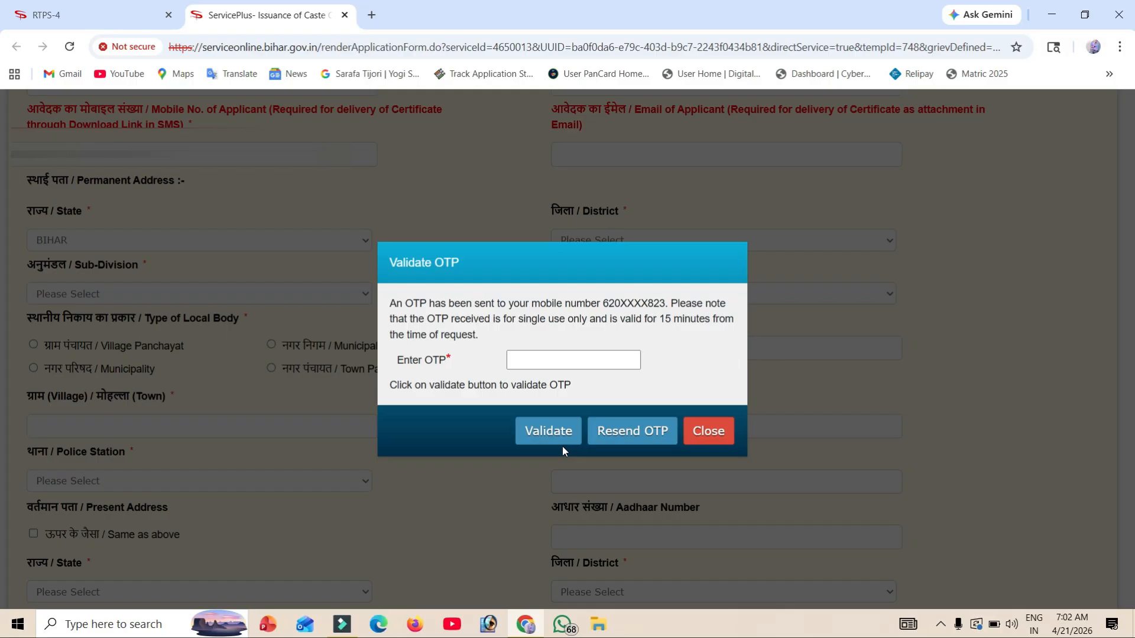
pyautogui.click(557, 430)
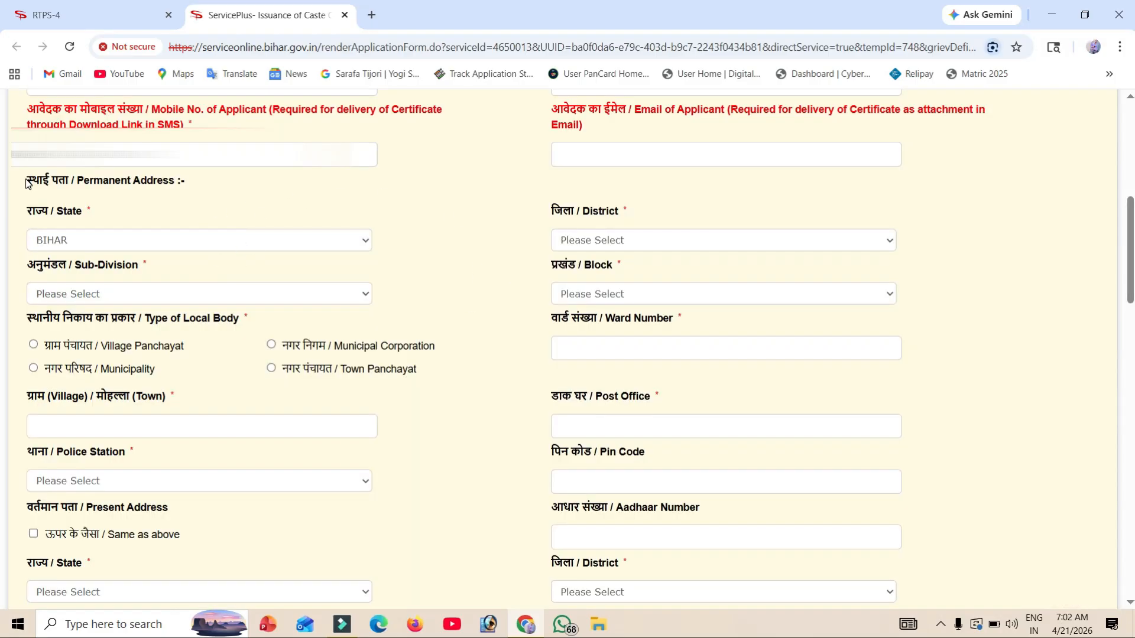
# Step: Choose SHEOHAR district and sub-division, TARIYANI block, and Village Panchayat as the local body
pyautogui.moveTo(26, 183); pyautogui.dragTo(185, 182)
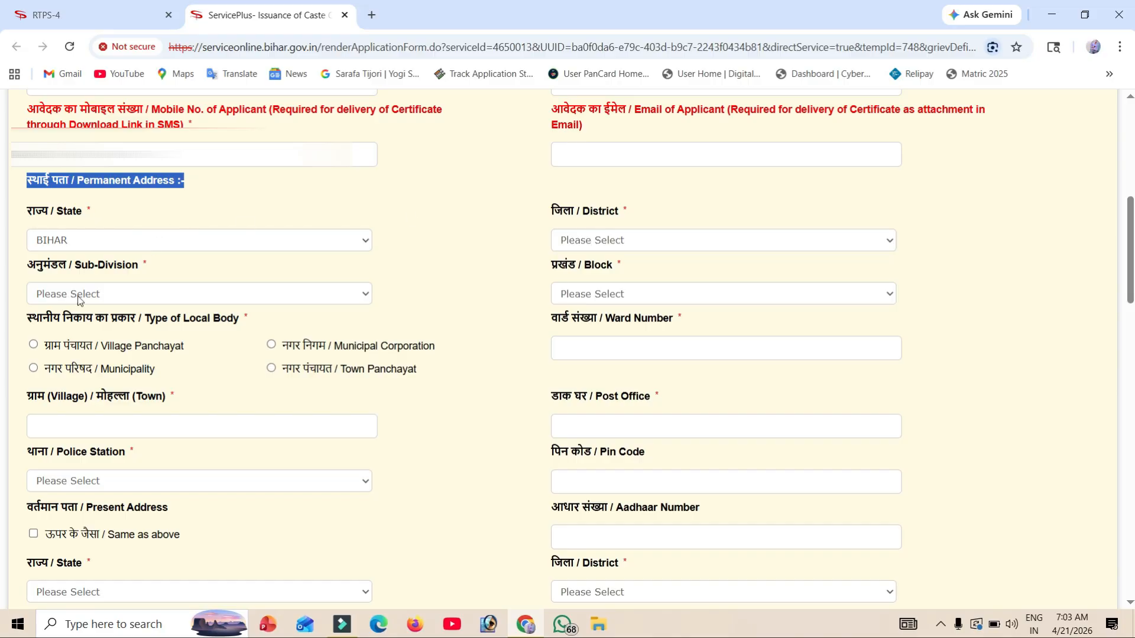
pyautogui.click(652, 242)
pyautogui.scroll(-6, 641, 407)
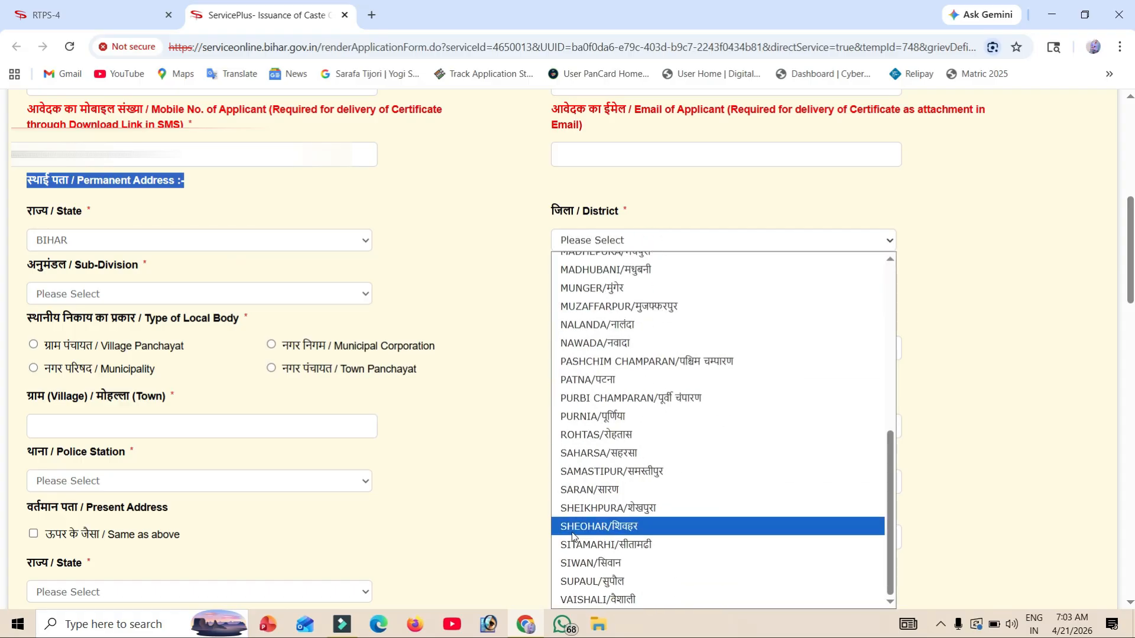
pyautogui.press('Escape')
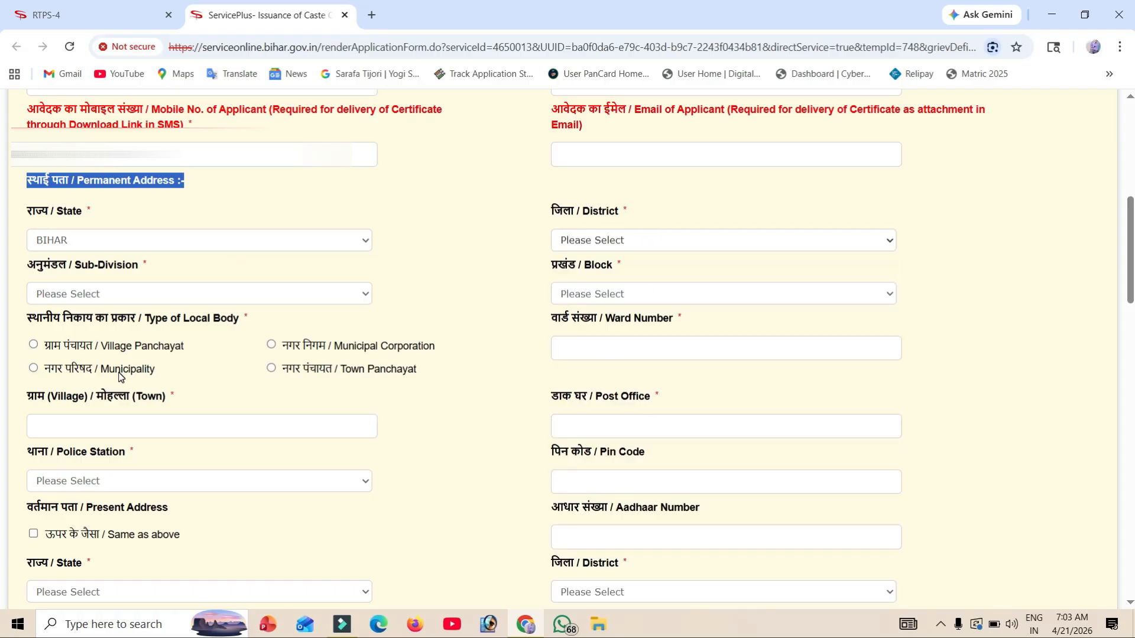
pyautogui.click(90, 292)
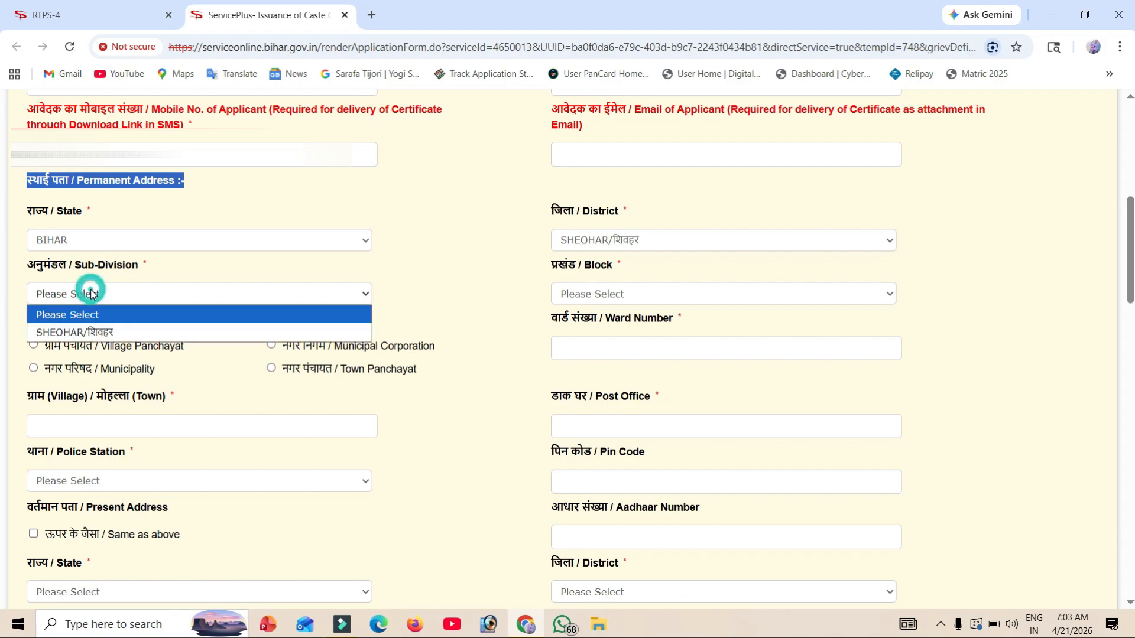
pyautogui.click(93, 332)
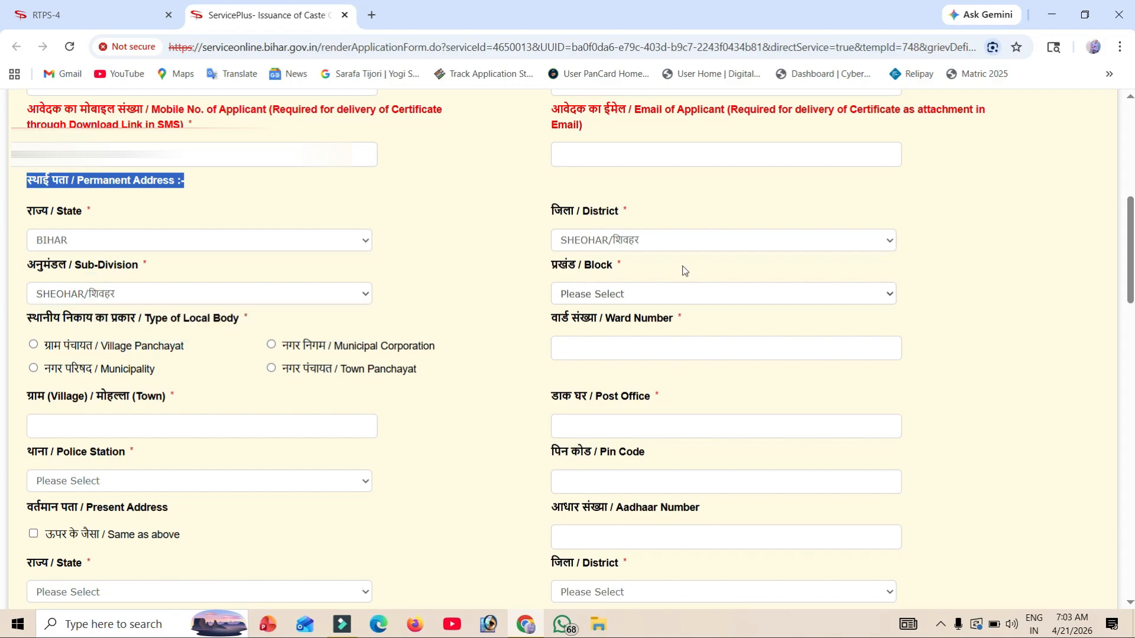
pyautogui.click(635, 295)
pyautogui.click(624, 411)
pyautogui.click(67, 348)
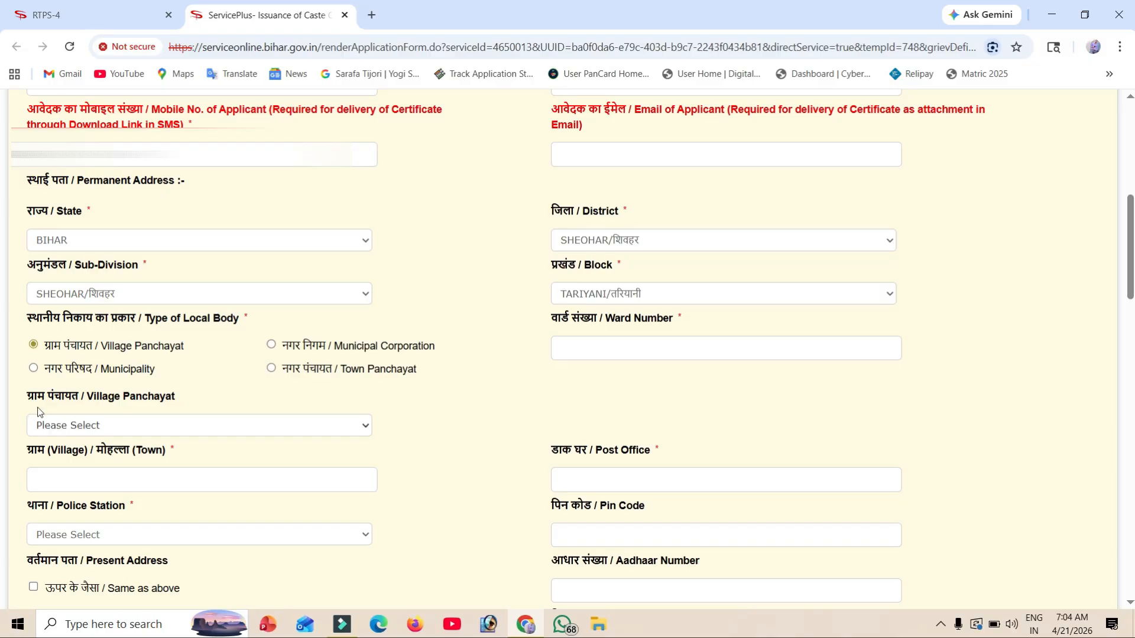
# Step: Choose CHHATAUNI panchayat, enter village 'bishunpur', and select TARIYANI PS as the police station
pyautogui.click(110, 428)
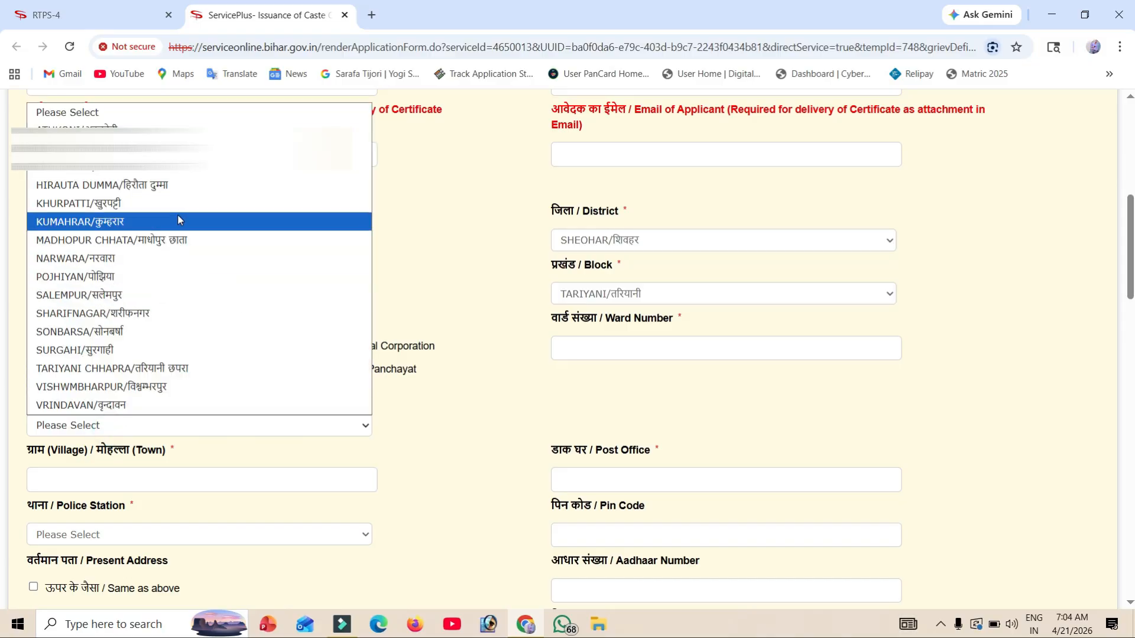
pyautogui.click(172, 166)
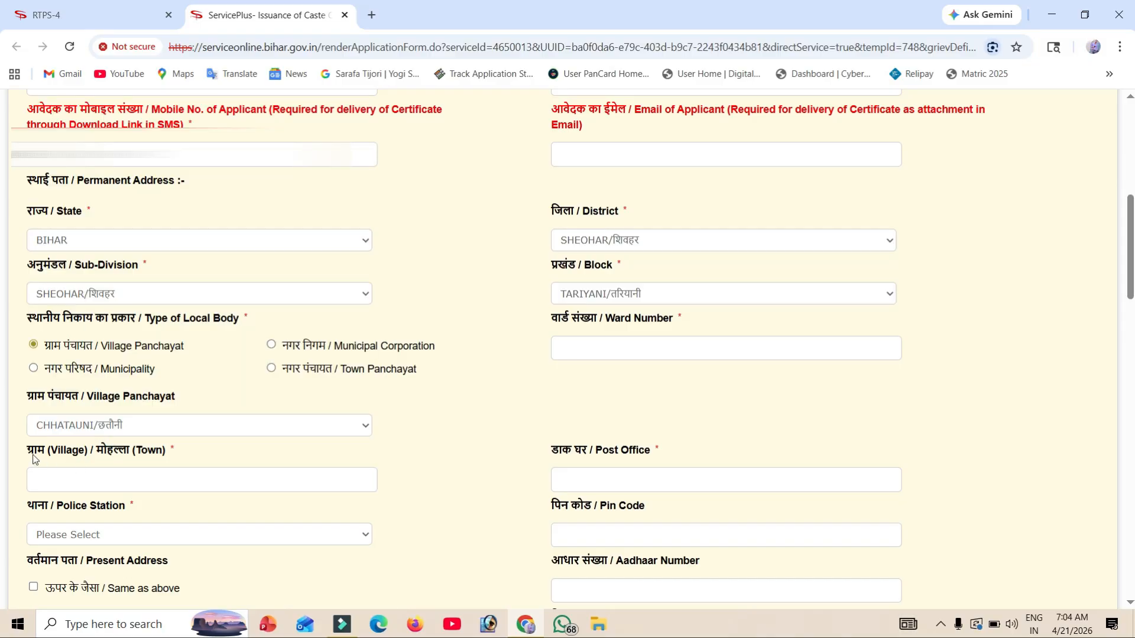
pyautogui.moveTo(26, 454); pyautogui.dragTo(223, 451)
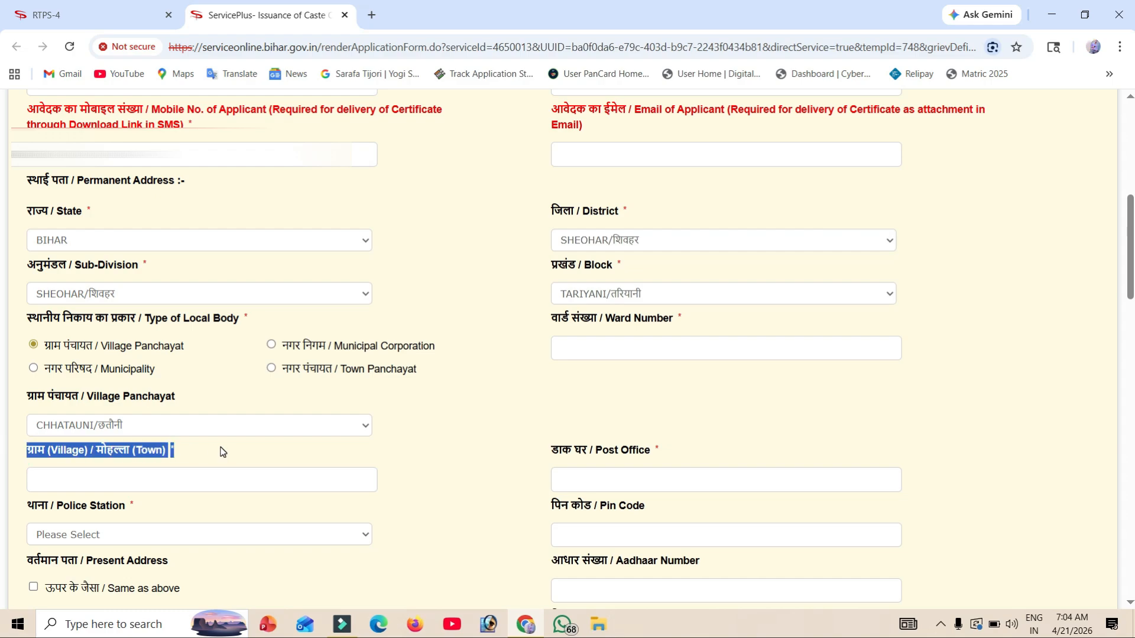
pyautogui.click(151, 483)
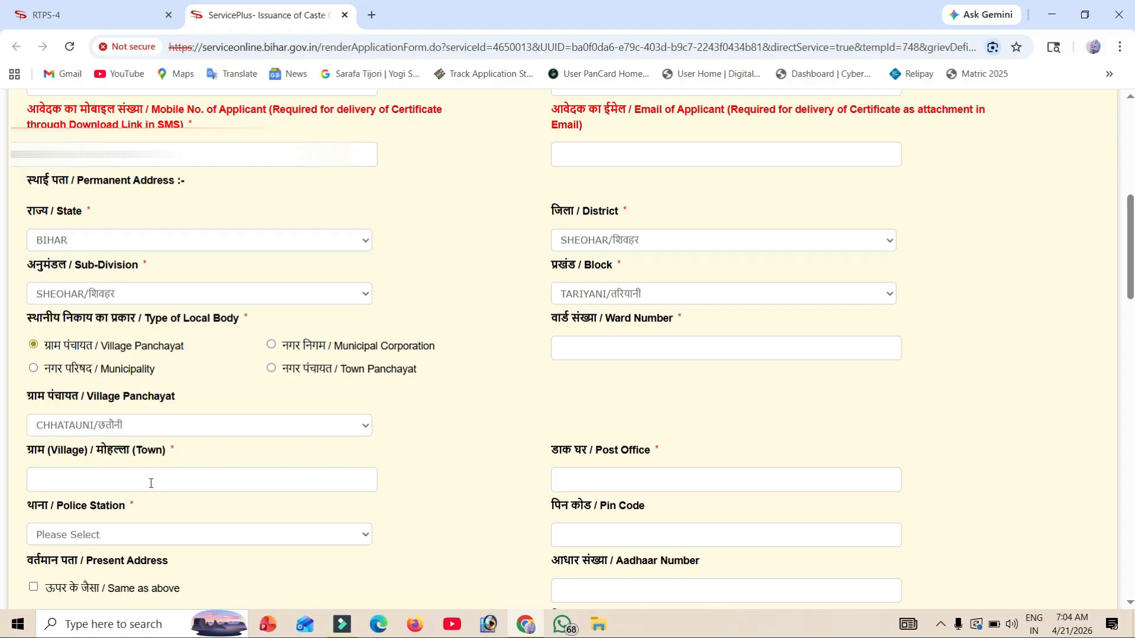
pyautogui.write('bishunpur')
pyautogui.moveTo(542, 447); pyautogui.dragTo(703, 465)
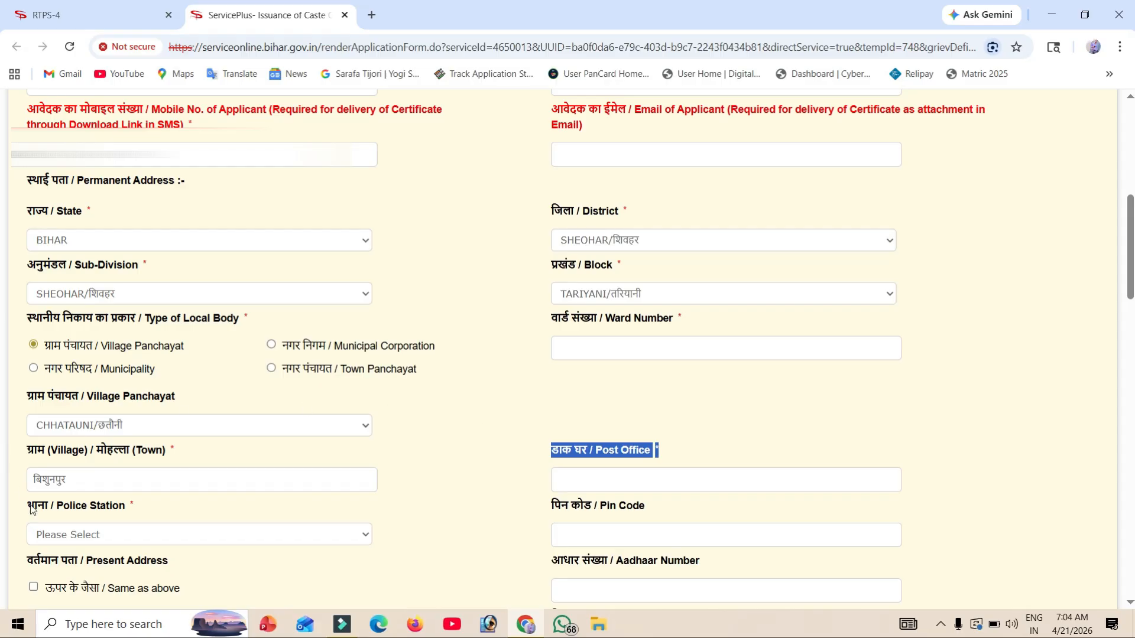
pyautogui.moveTo(28, 508); pyautogui.dragTo(126, 519)
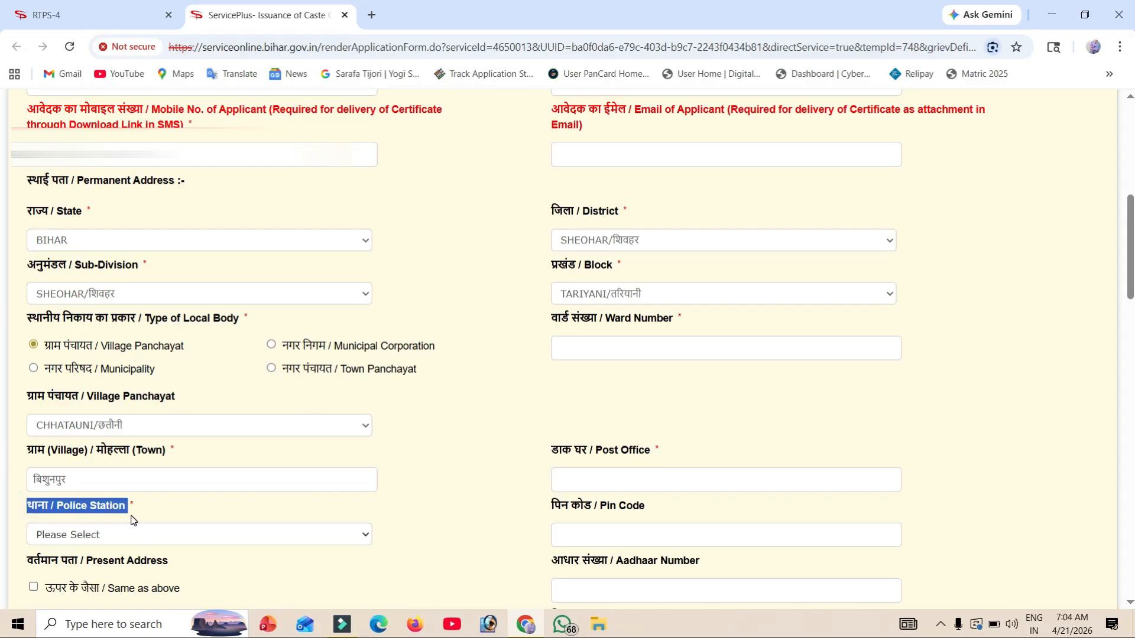
pyautogui.click(133, 535)
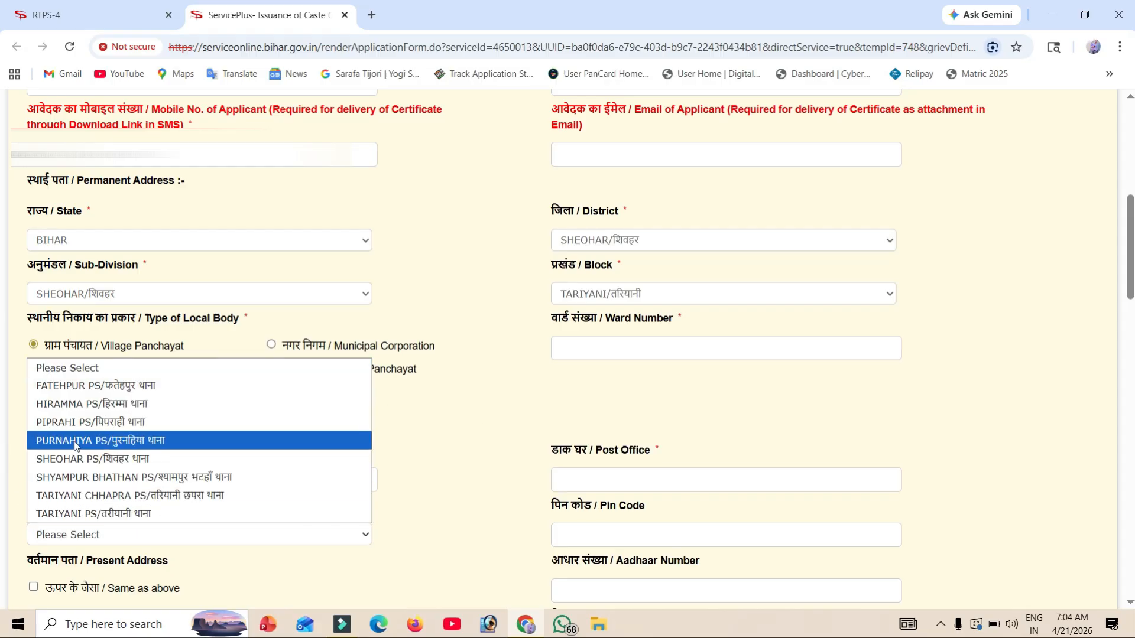
pyautogui.click(121, 514)
pyautogui.moveTo(552, 506); pyautogui.dragTo(615, 525)
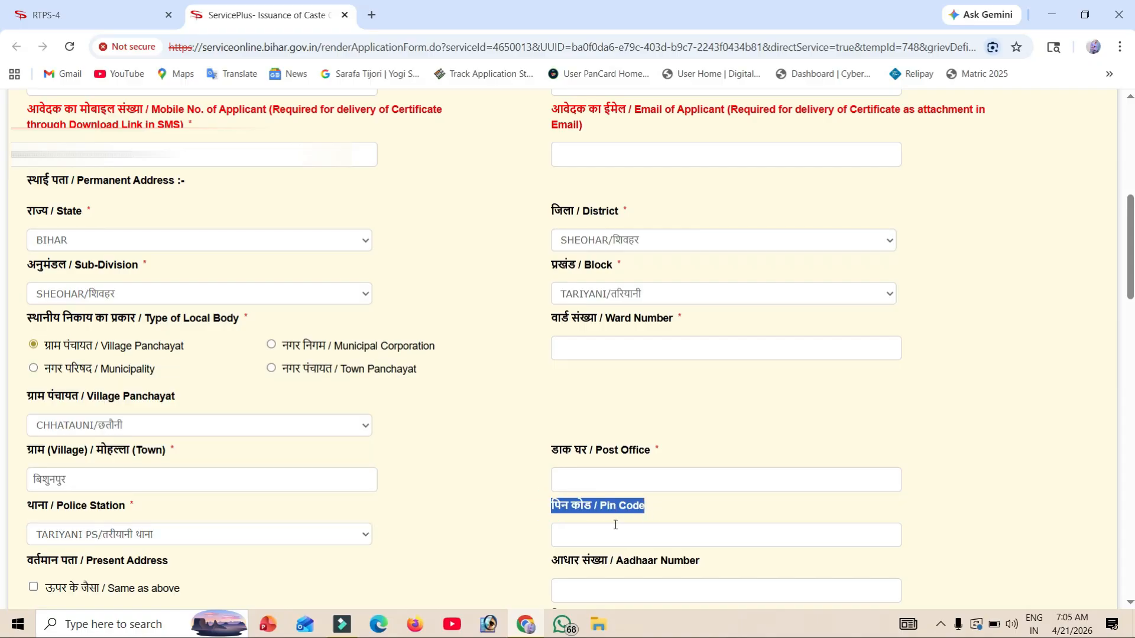
pyautogui.scroll(-7, 601, 539)
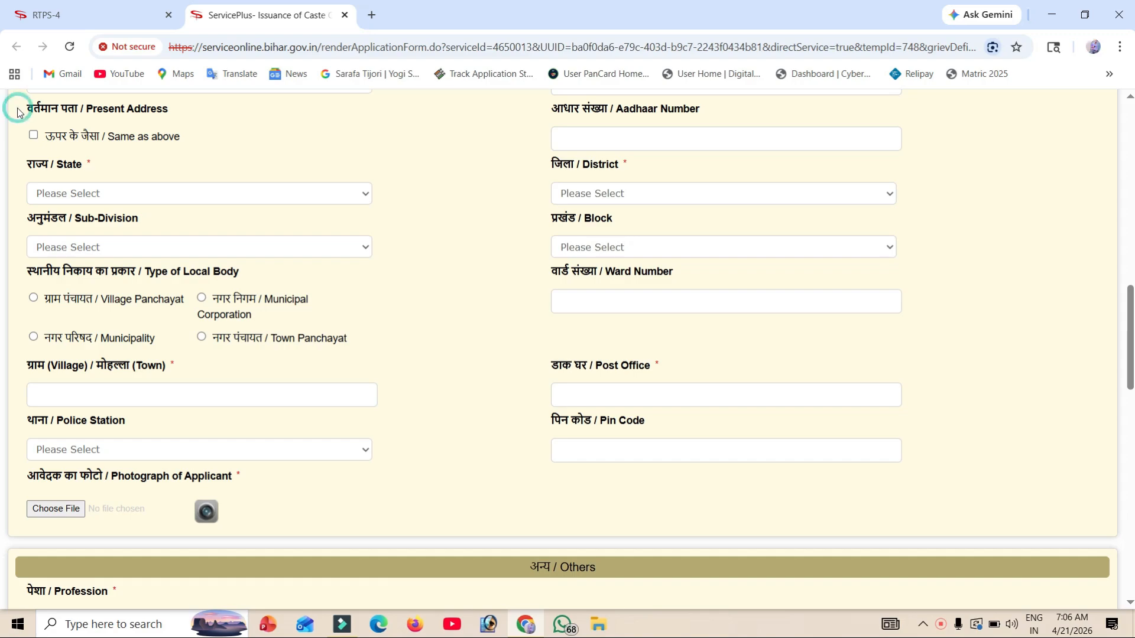
pyautogui.moveTo(18, 112); pyautogui.dragTo(180, 114)
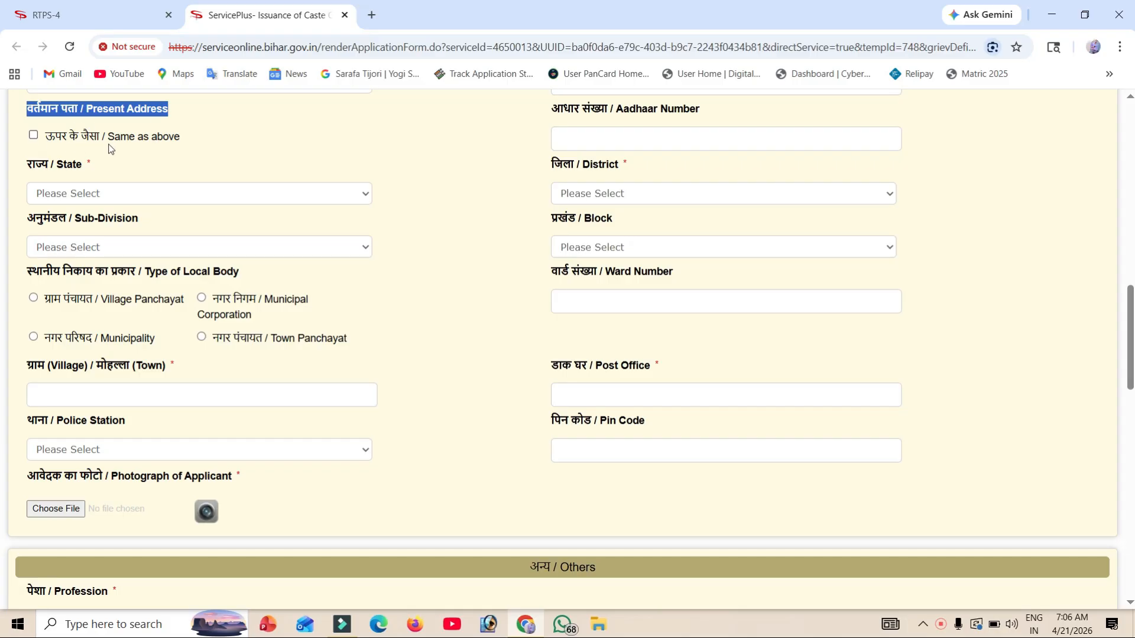
pyautogui.click(33, 136)
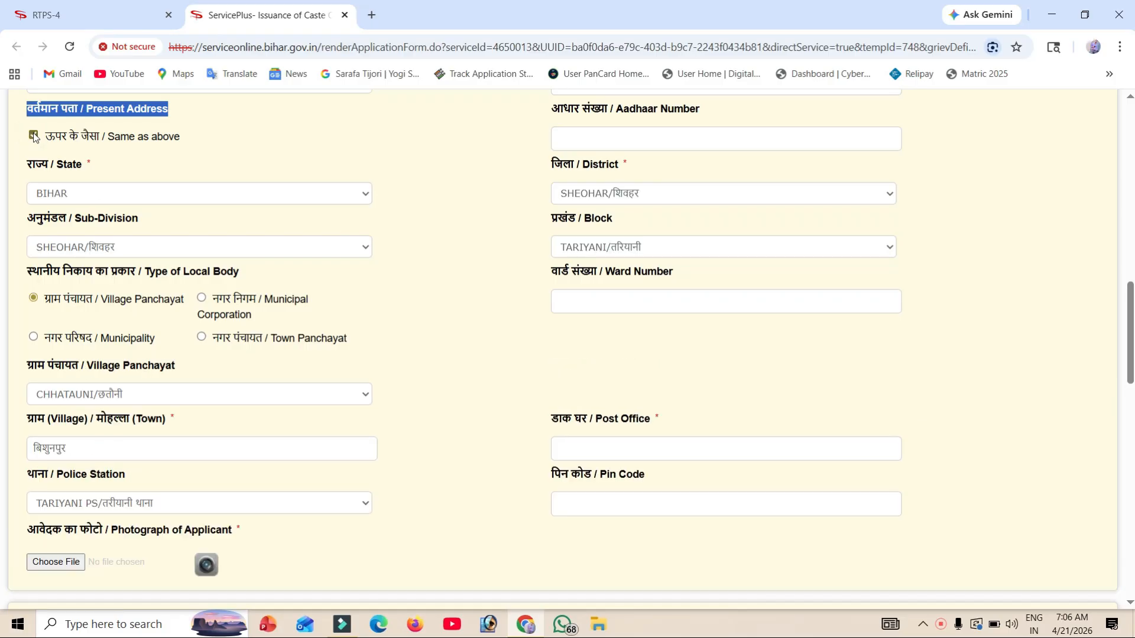
pyautogui.click(34, 135)
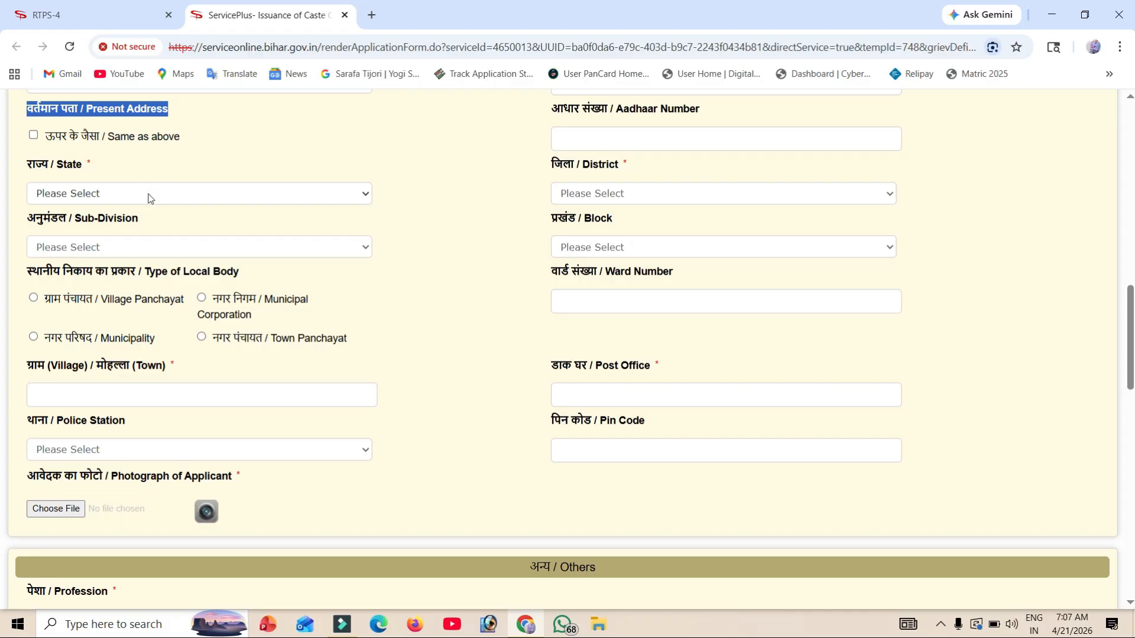
pyautogui.scroll(-6, 148, 198)
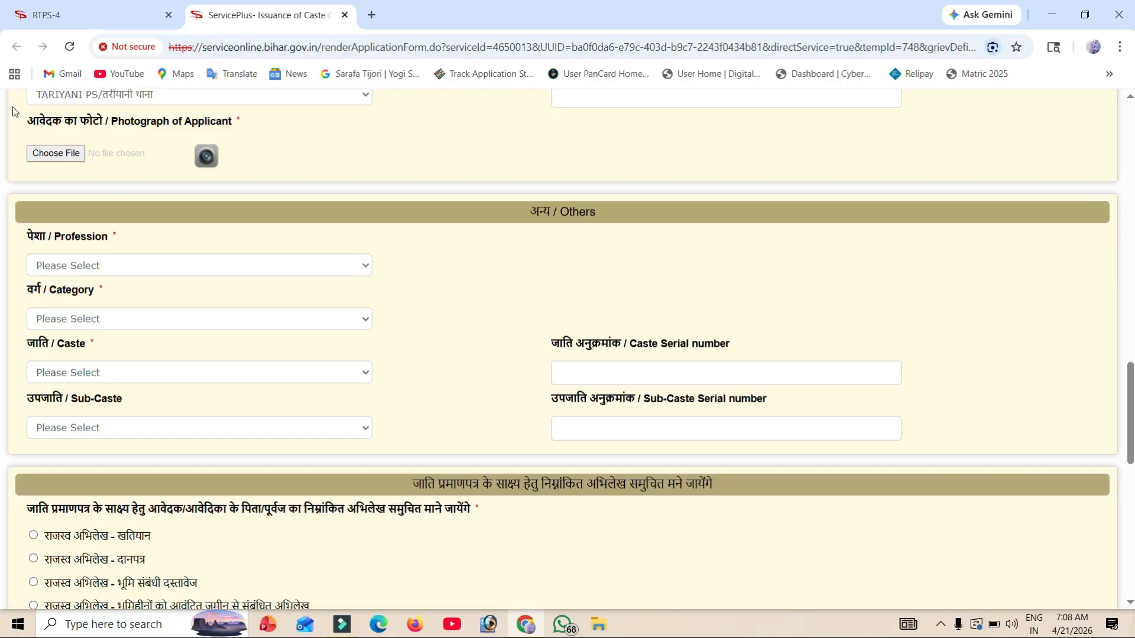
# Step: Upload the applicant's photo under Photograph of Applicant
pyautogui.moveTo(26, 125); pyautogui.dragTo(252, 121)
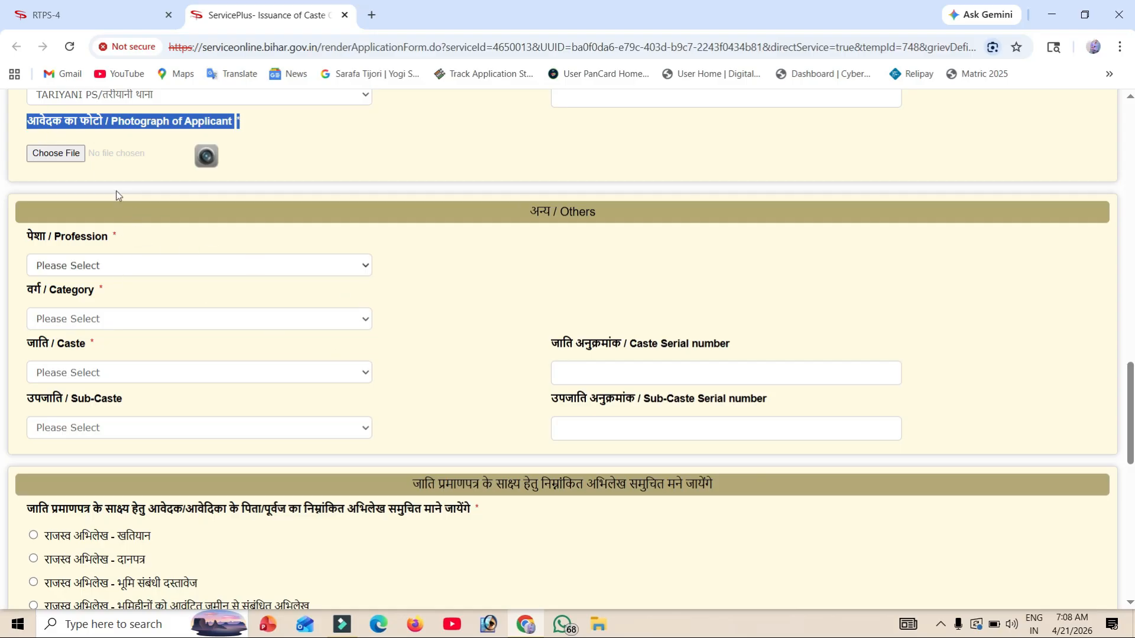
pyautogui.click(55, 156)
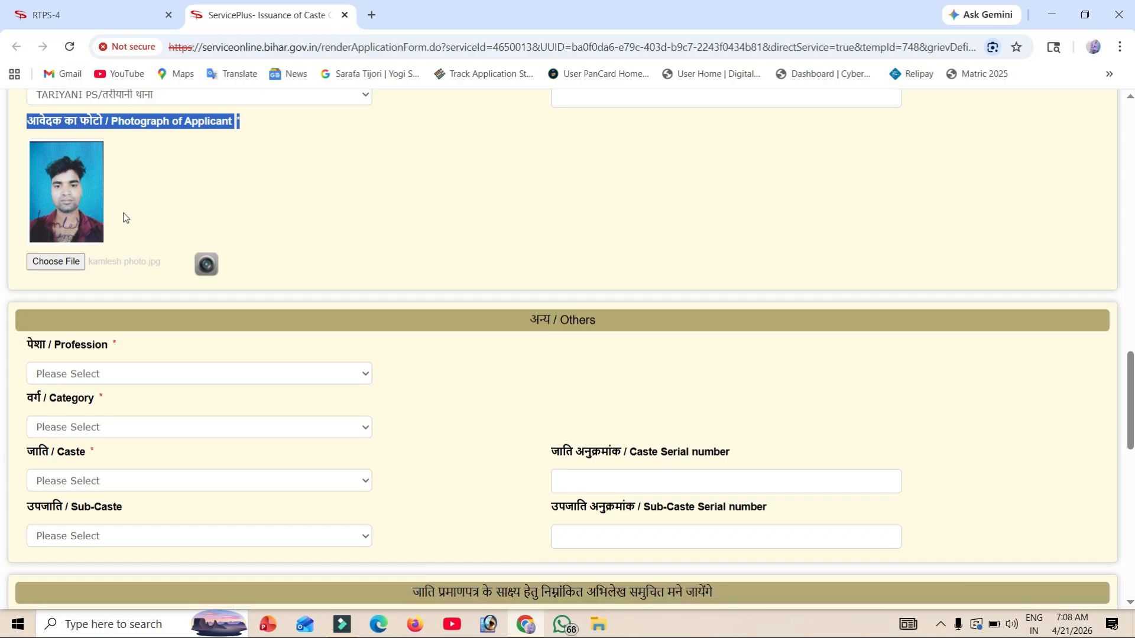
pyautogui.scroll(-4, 126, 217)
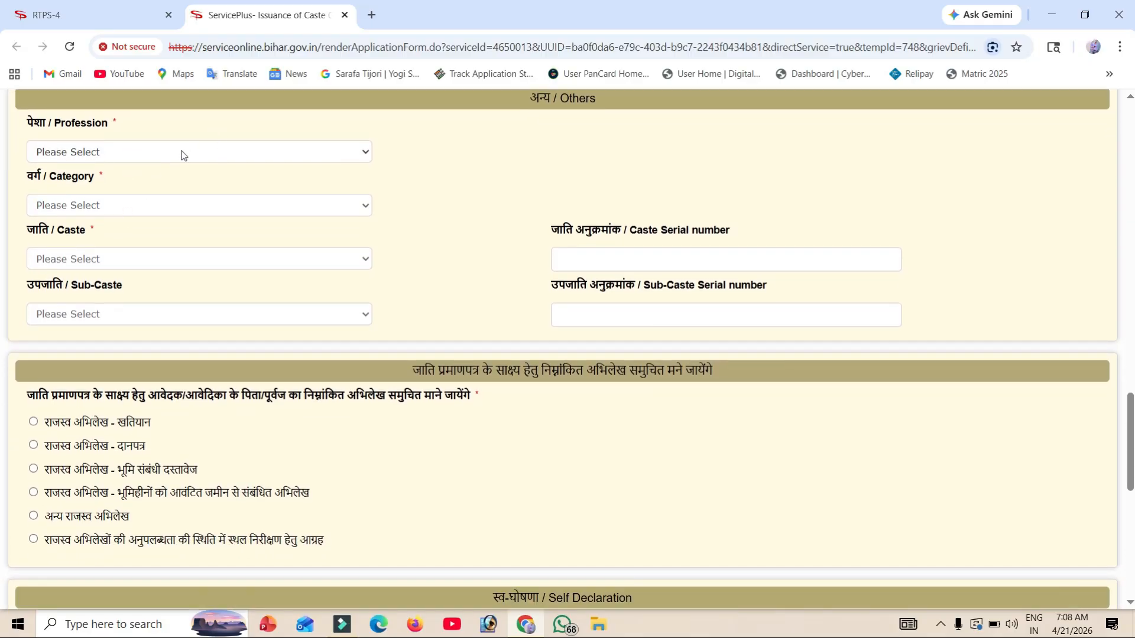
# Step: Set profession to Private Service and category to अत्यंत पिछड़ा वर्ग (अनुसूची-1)
pyautogui.click(182, 152)
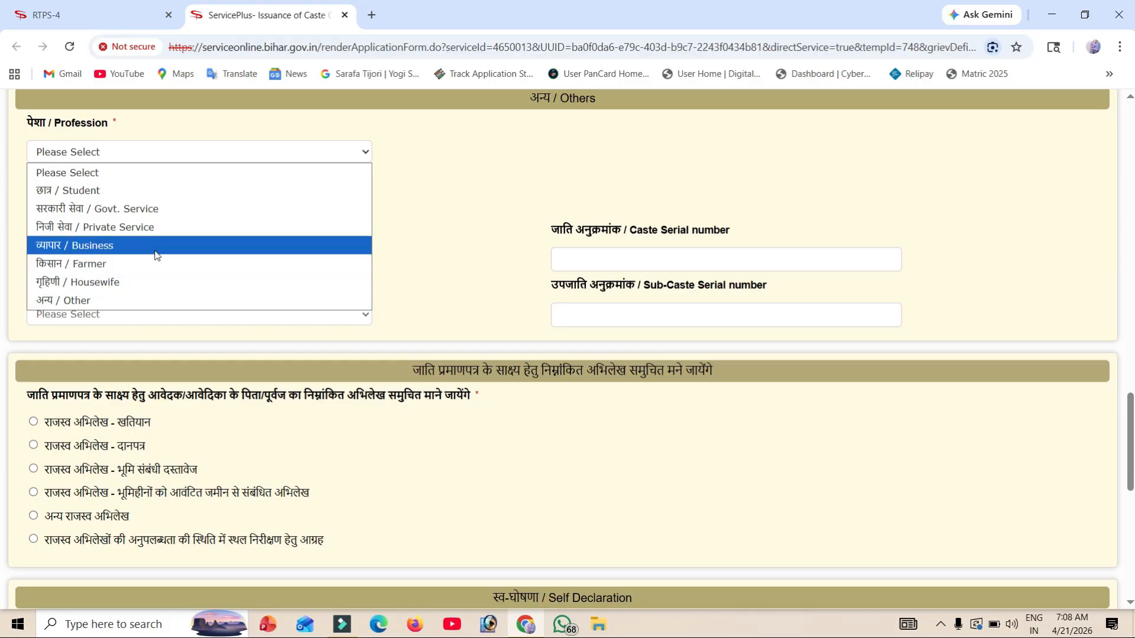
pyautogui.click(152, 228)
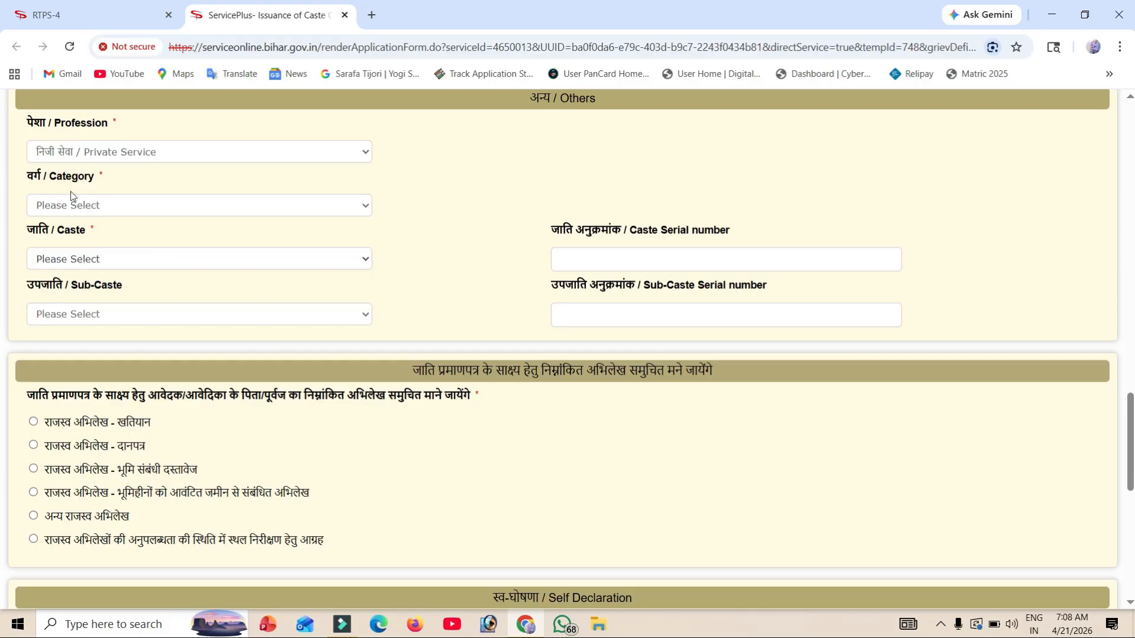
pyautogui.click(107, 205)
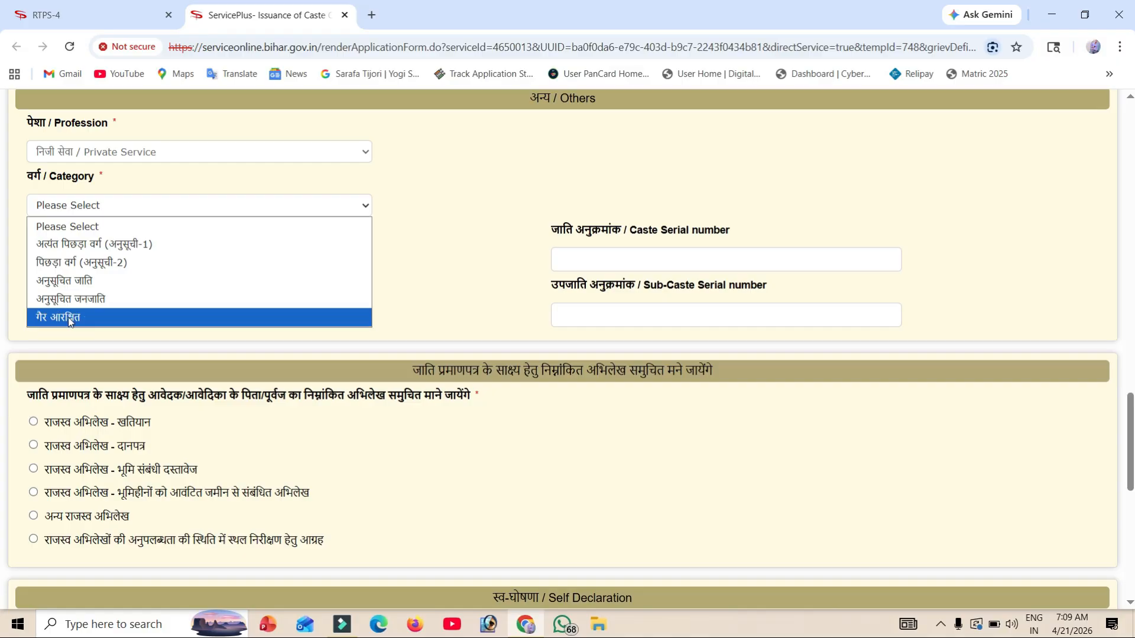
pyautogui.click(158, 246)
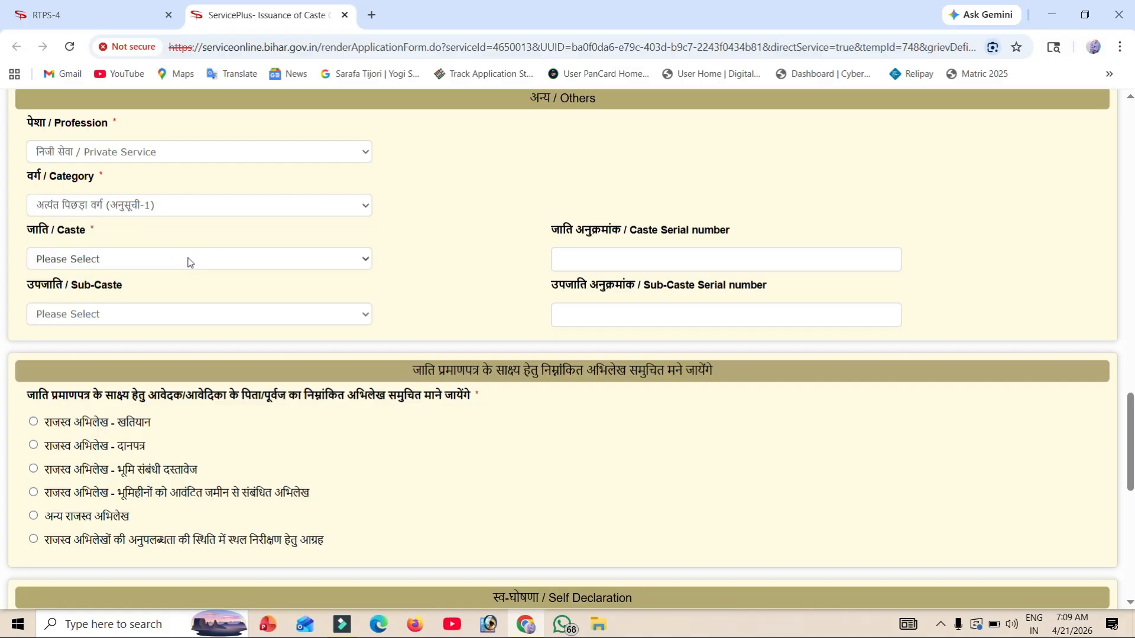
# Step: Select Teli (serial 126) as the caste and review the caste list
pyautogui.click(189, 260)
pyautogui.click(47, 576)
pyautogui.click(114, 264)
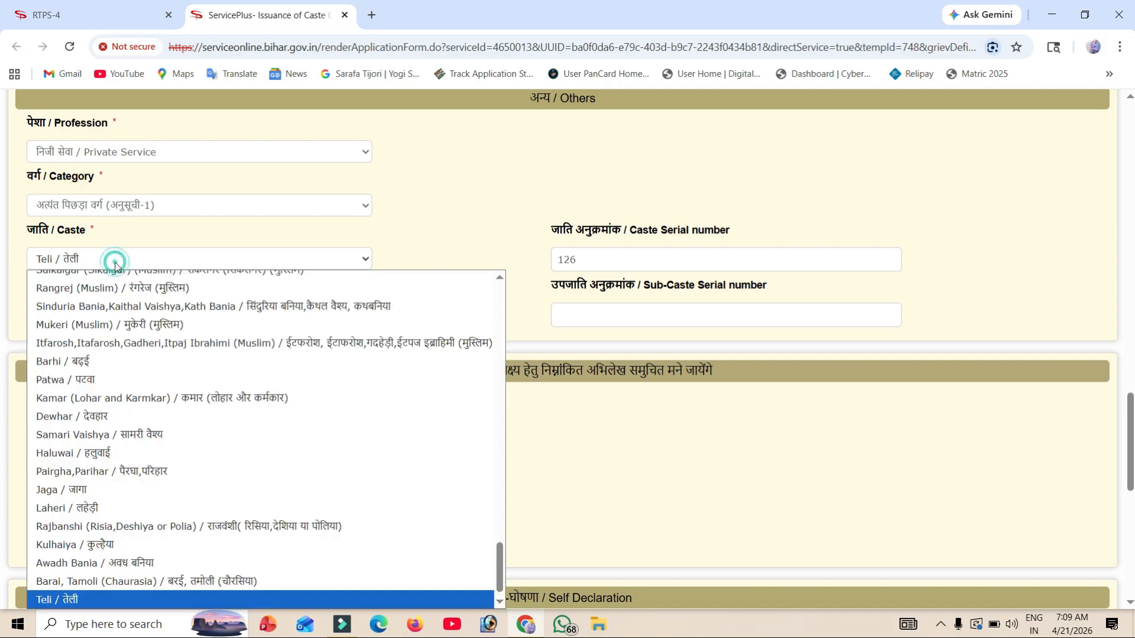
pyautogui.scroll(5, 116, 340)
pyautogui.scroll(18, 114, 341)
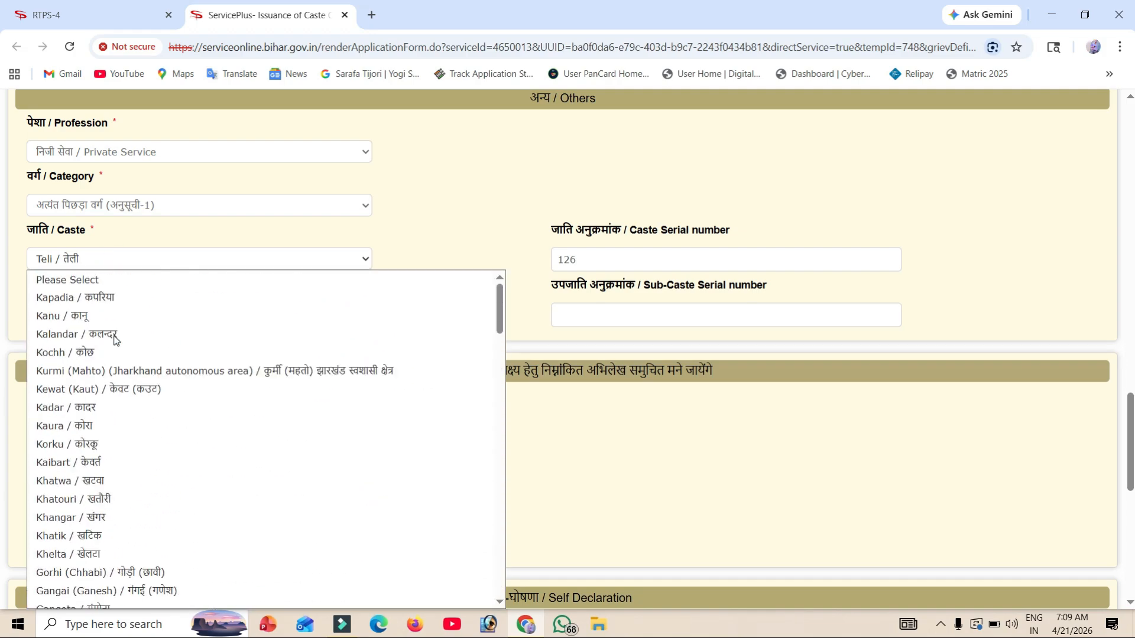
pyautogui.scroll(-3, 114, 340)
pyautogui.scroll(-2, 226, 368)
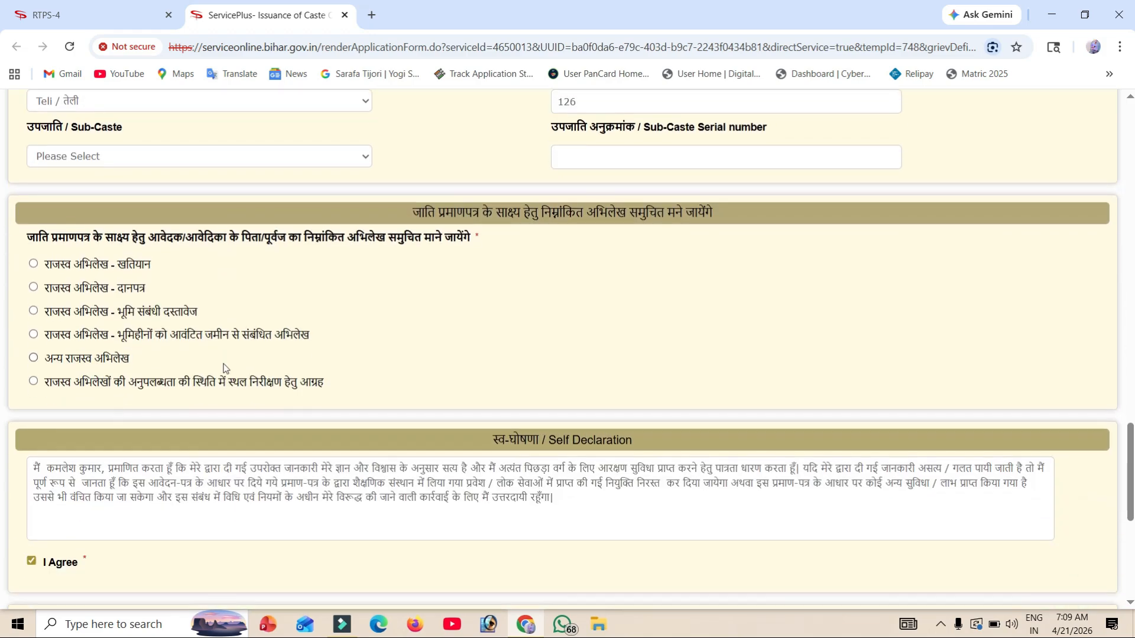
pyautogui.scroll(-1, 225, 368)
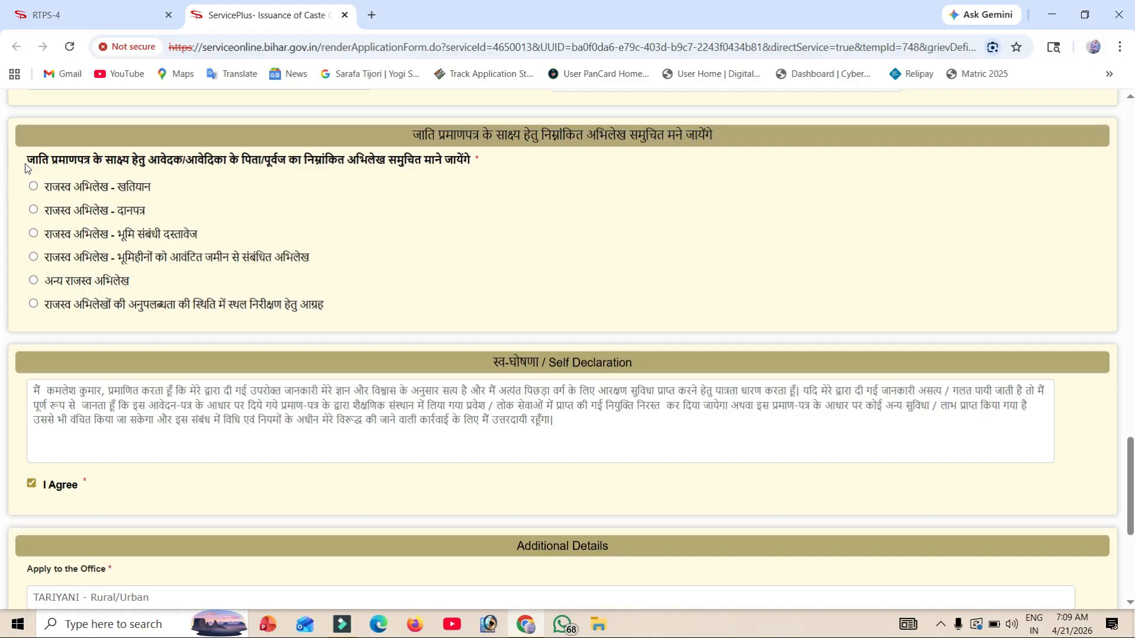
# Step: Compare the evidence options and select राजस्व अभिलेख - भूमि संबंधी दस्तावेज for the father's/ancestor's record
pyautogui.moveTo(25, 168); pyautogui.dragTo(476, 173)
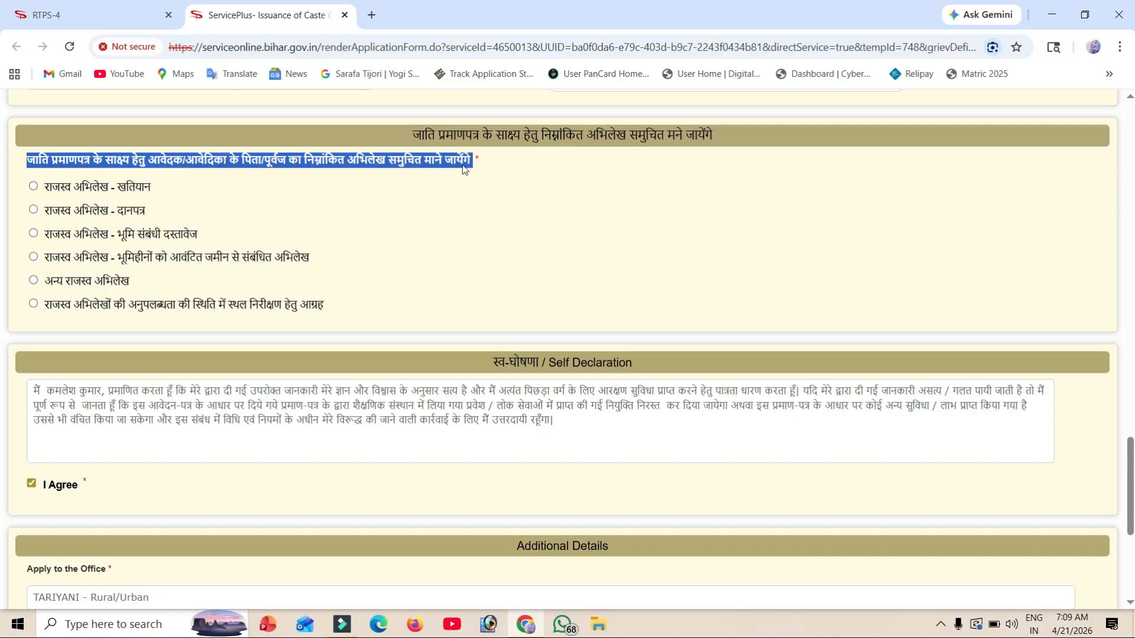
pyautogui.click(436, 193)
pyautogui.click(434, 190)
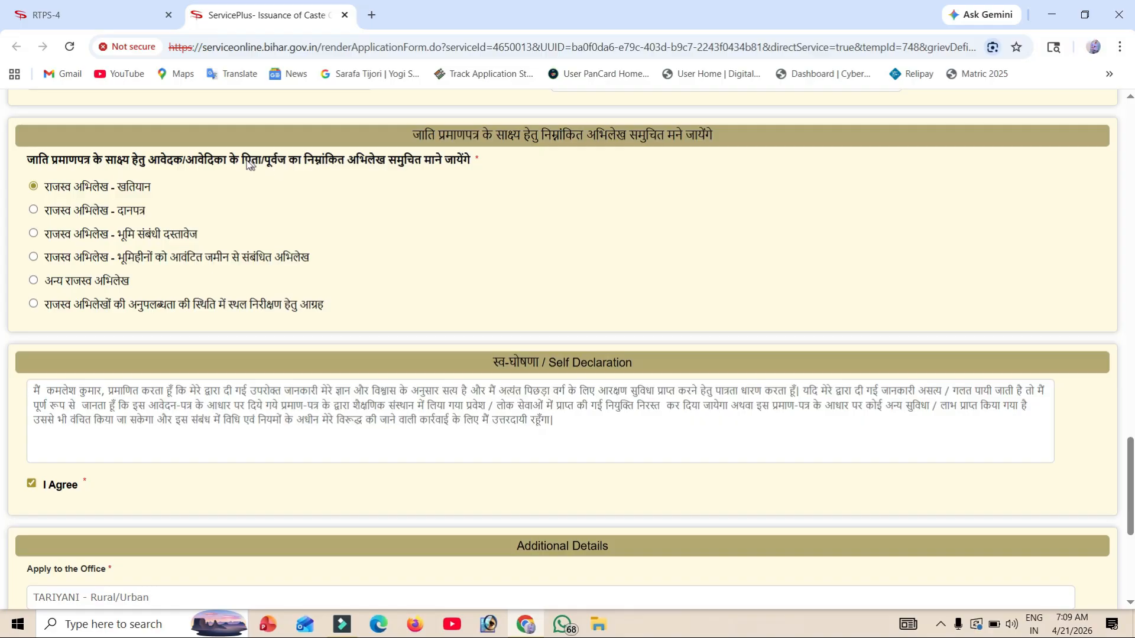
pyautogui.moveTo(243, 163); pyautogui.dragTo(291, 166)
pyautogui.click(291, 165)
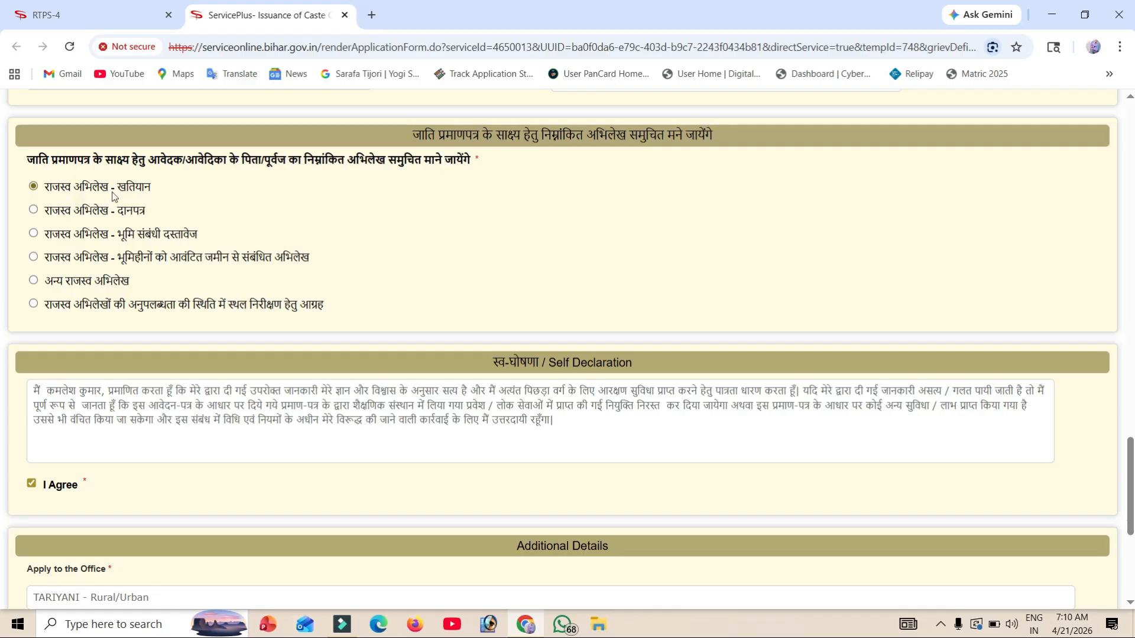
pyautogui.moveTo(113, 189); pyautogui.dragTo(209, 234)
pyautogui.moveTo(116, 261); pyautogui.dragTo(313, 262)
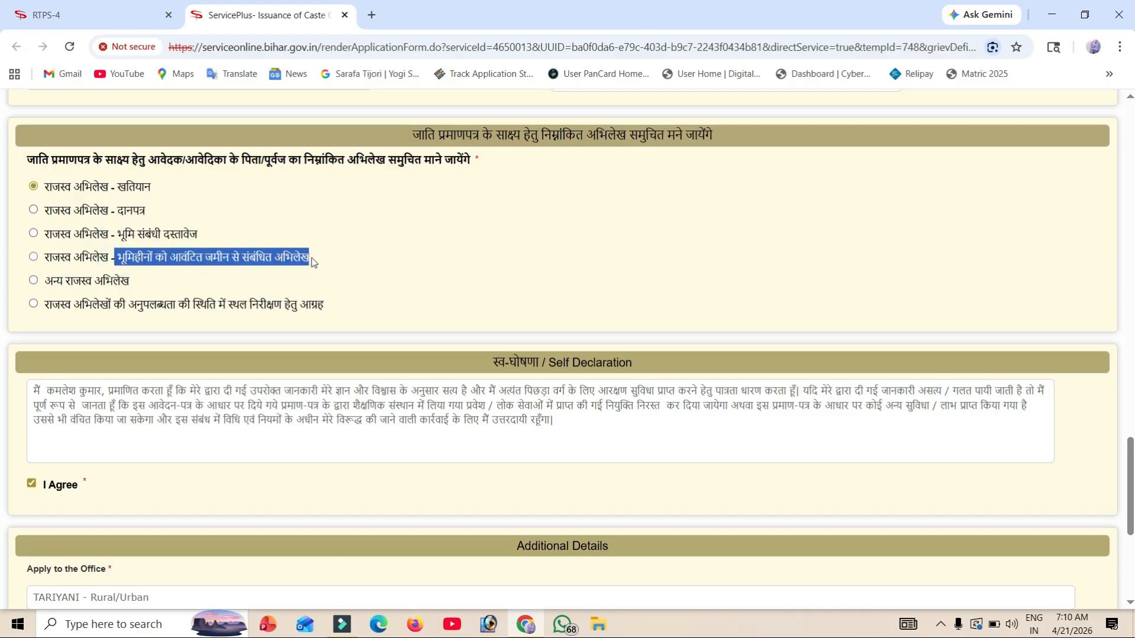
pyautogui.moveTo(42, 305); pyautogui.dragTo(328, 310)
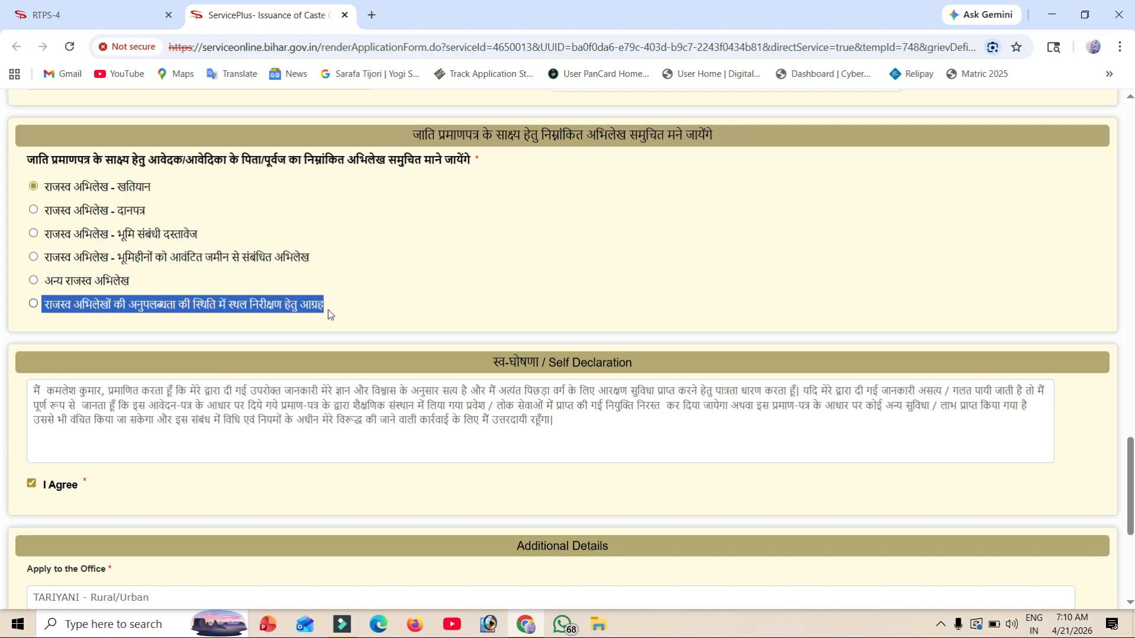
pyautogui.click(328, 310)
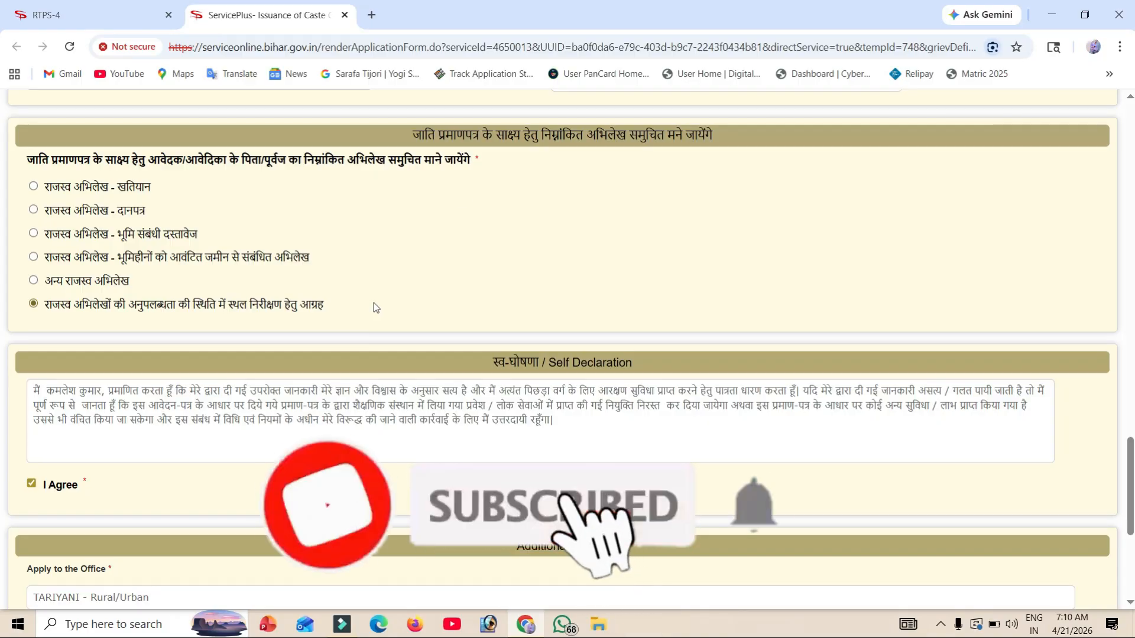
pyautogui.click(225, 230)
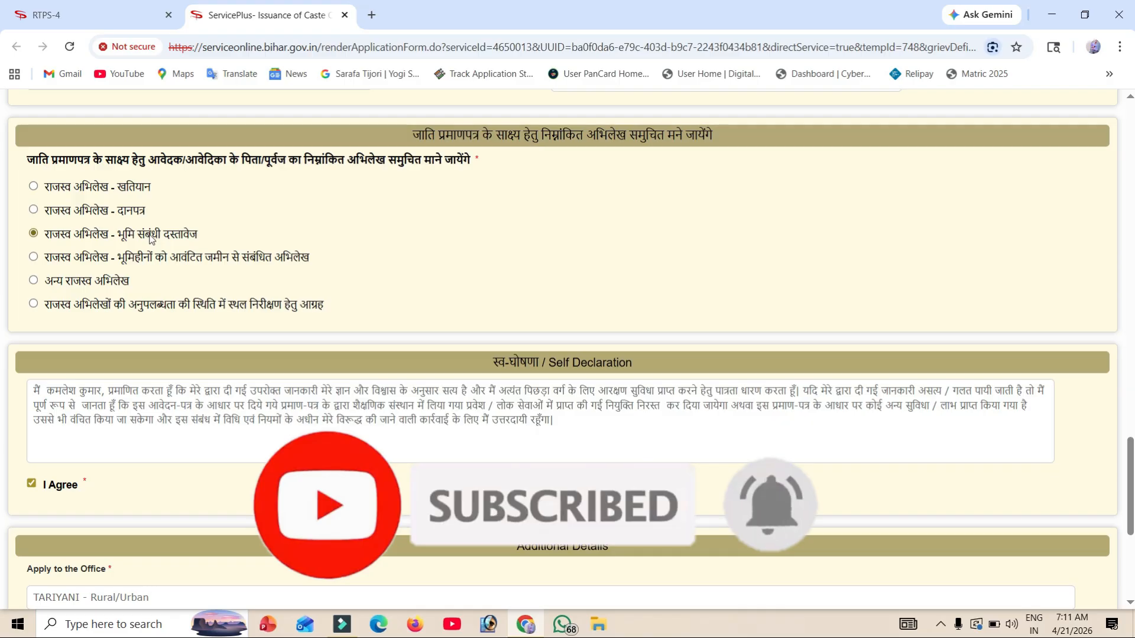
pyautogui.scroll(-5, 150, 238)
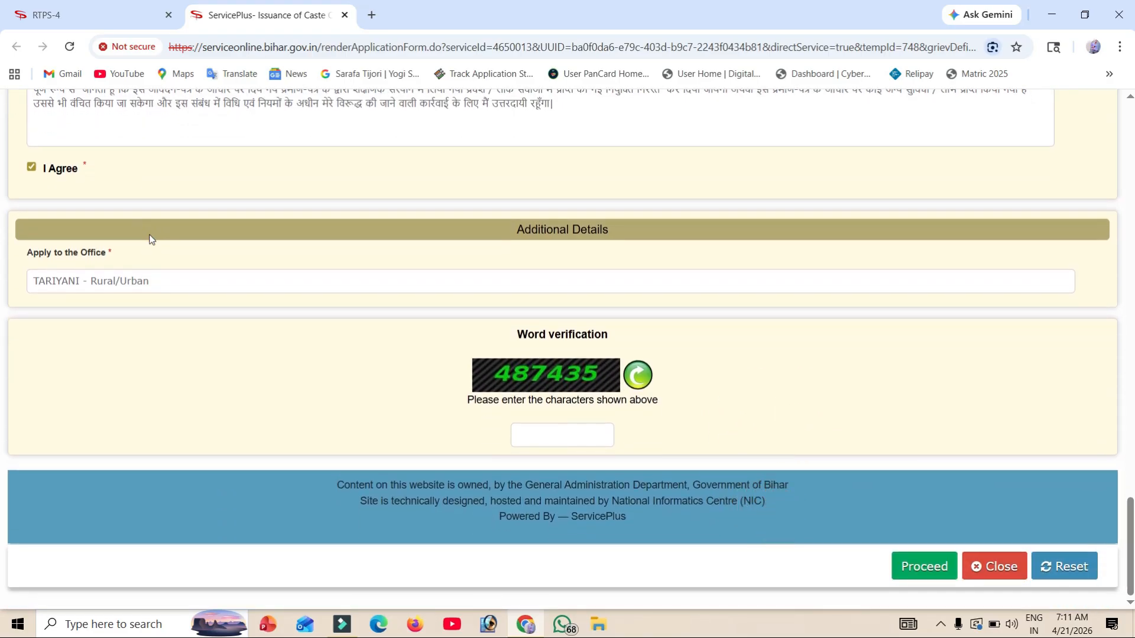
# Step: Refresh and enter the verification code, then confirm the details to open the preview
pyautogui.click(637, 388)
pyautogui.click(555, 430)
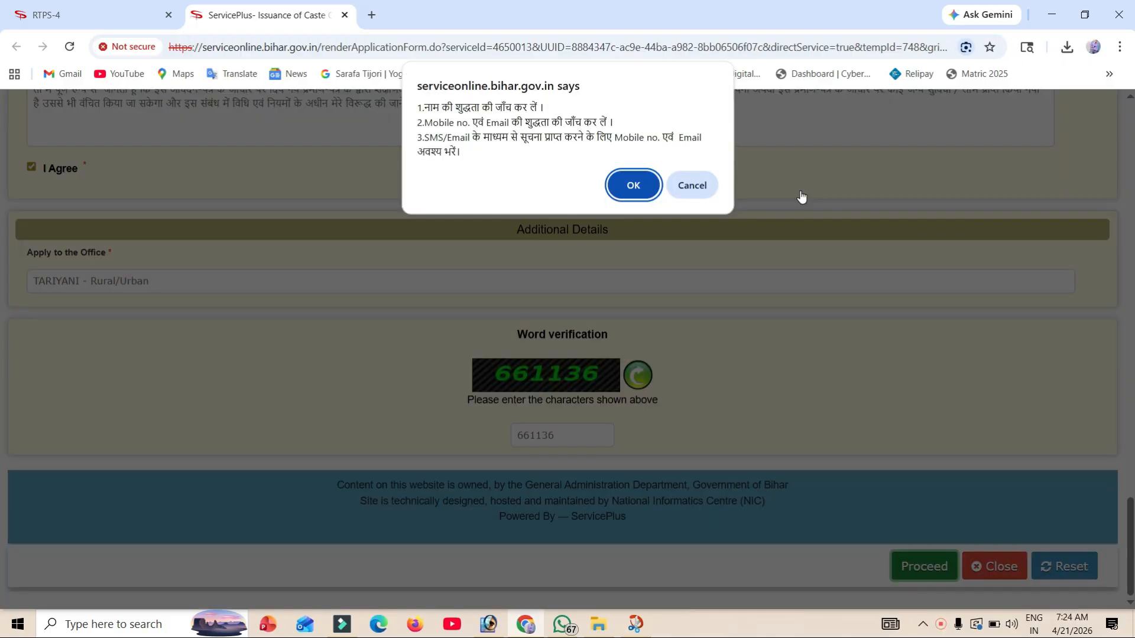
pyautogui.click(624, 188)
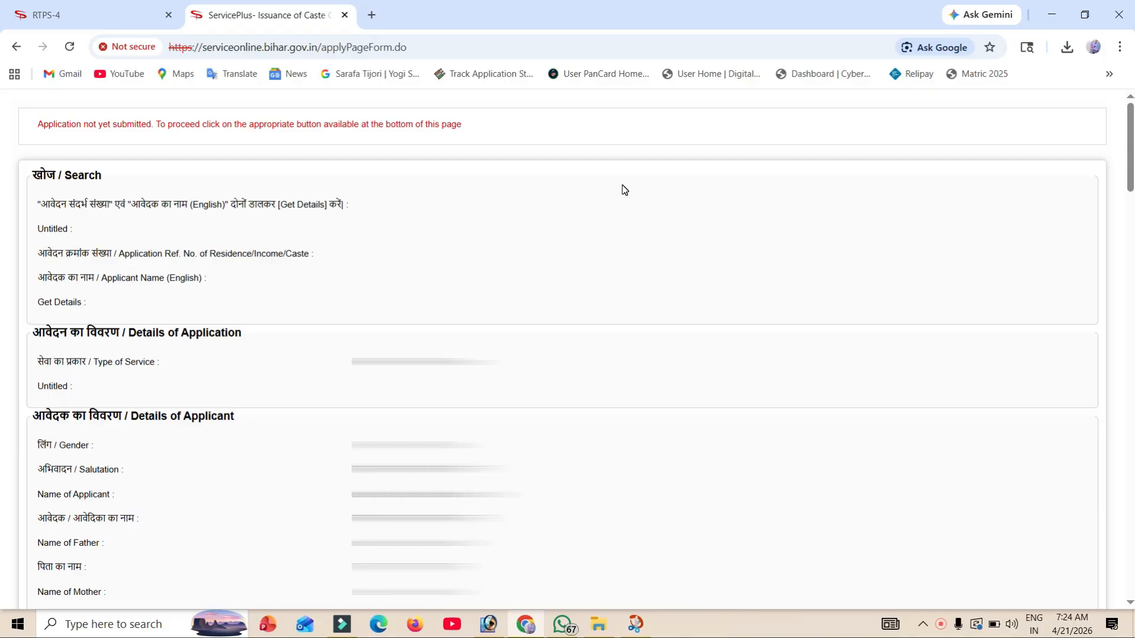
pyautogui.scroll(-20, 623, 189)
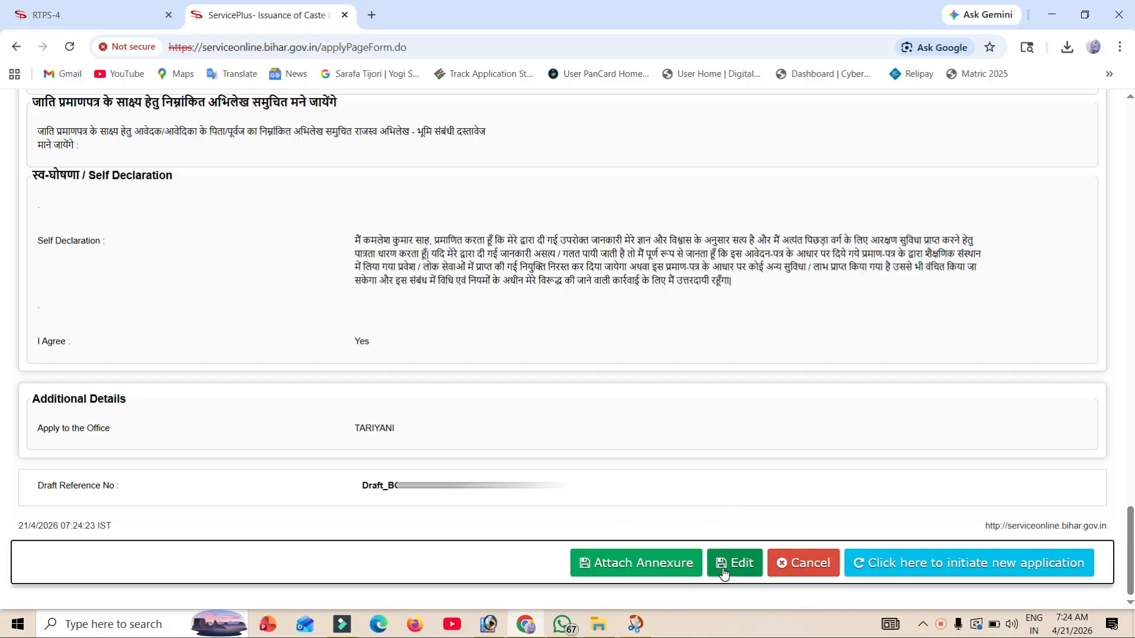
# Step: Attach आधार कार्ड and the भूमि संबंधी दस्तावेज land record as enclosures, then save them
pyautogui.click(630, 564)
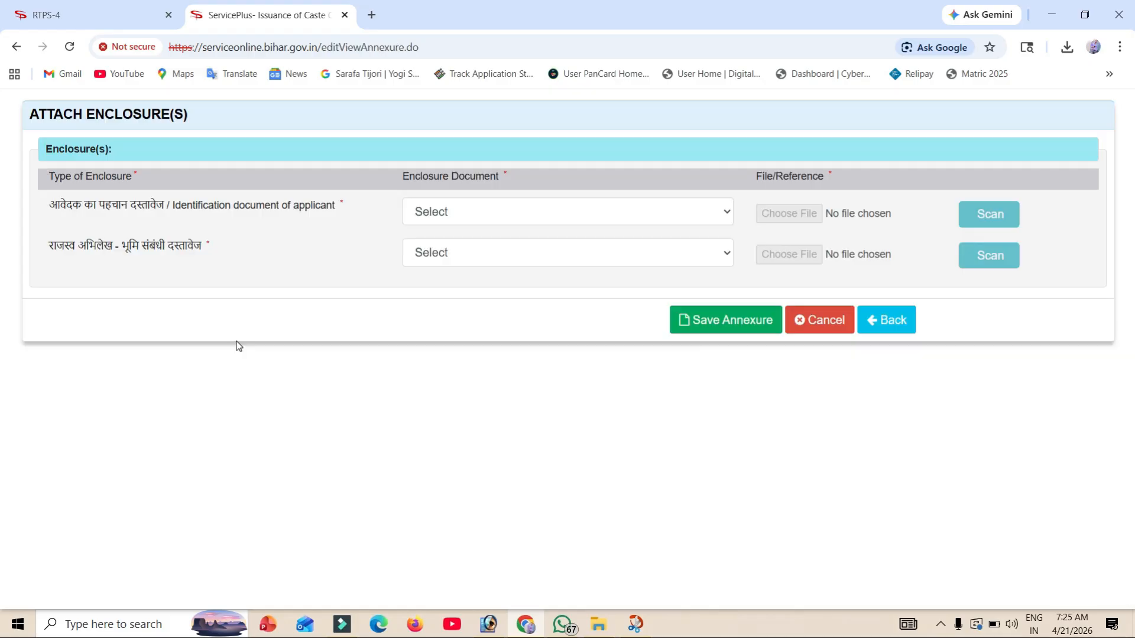
pyautogui.click(475, 202)
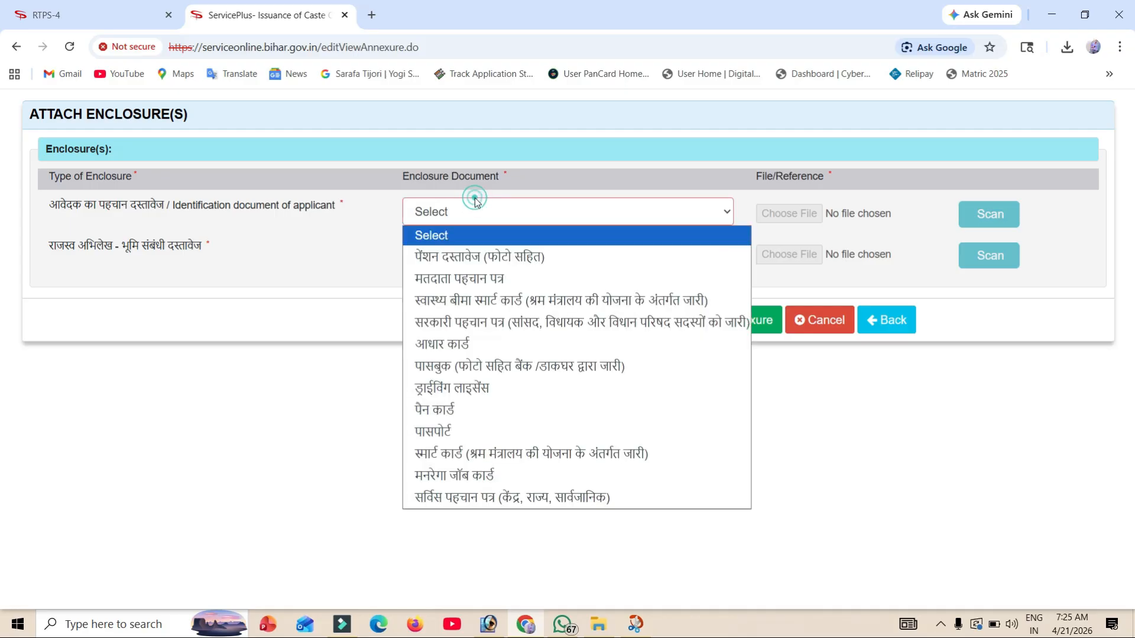
pyautogui.click(463, 343)
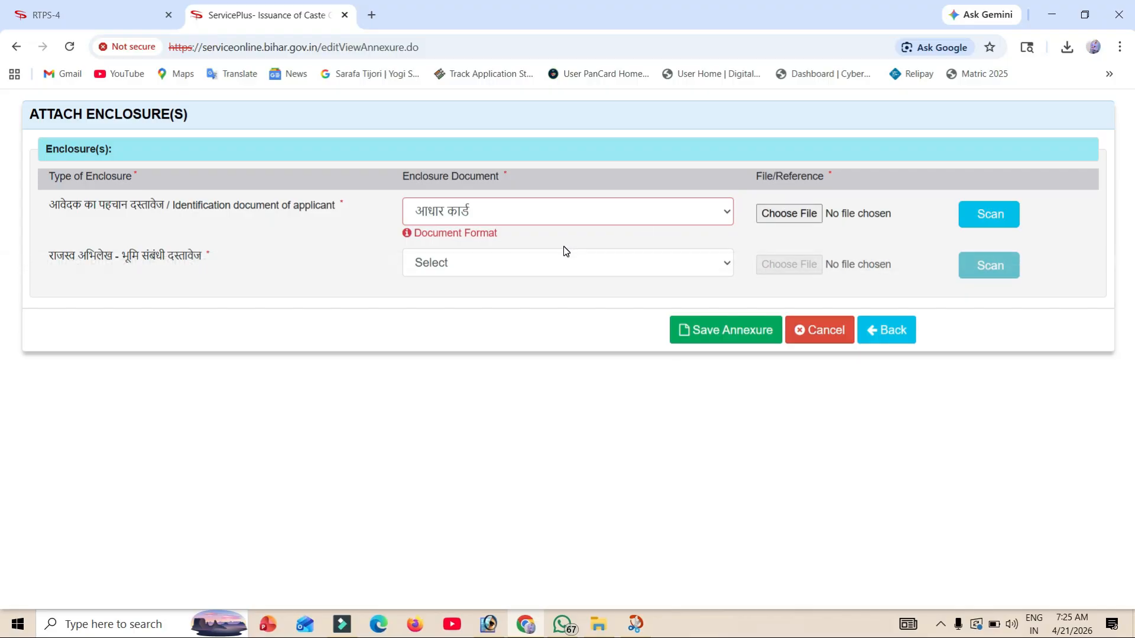
pyautogui.click(552, 264)
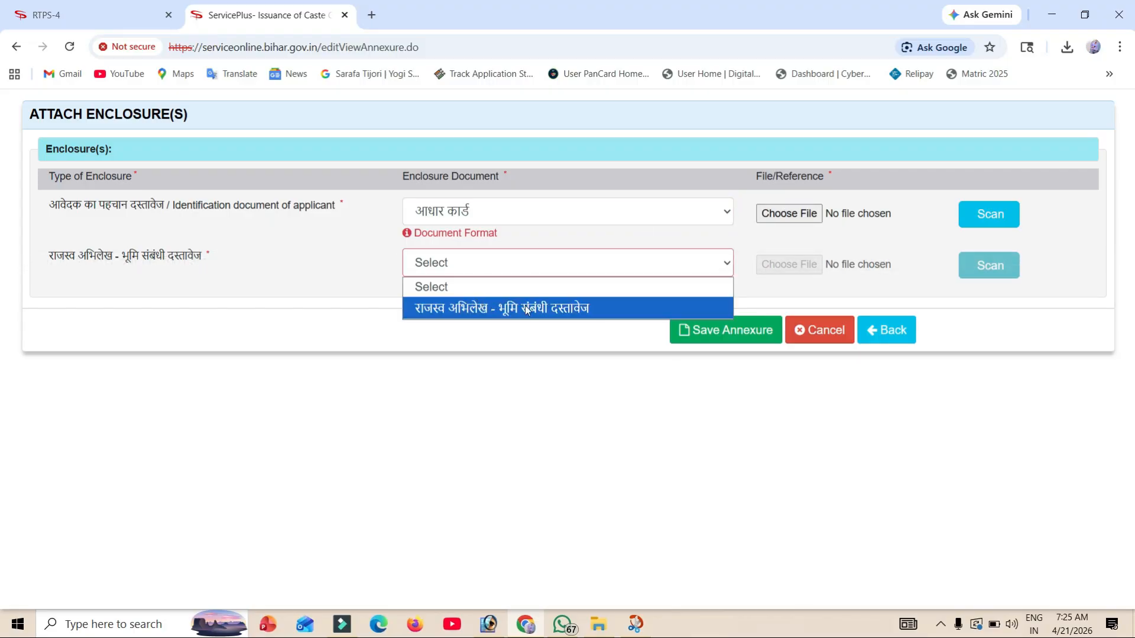
pyautogui.click(575, 308)
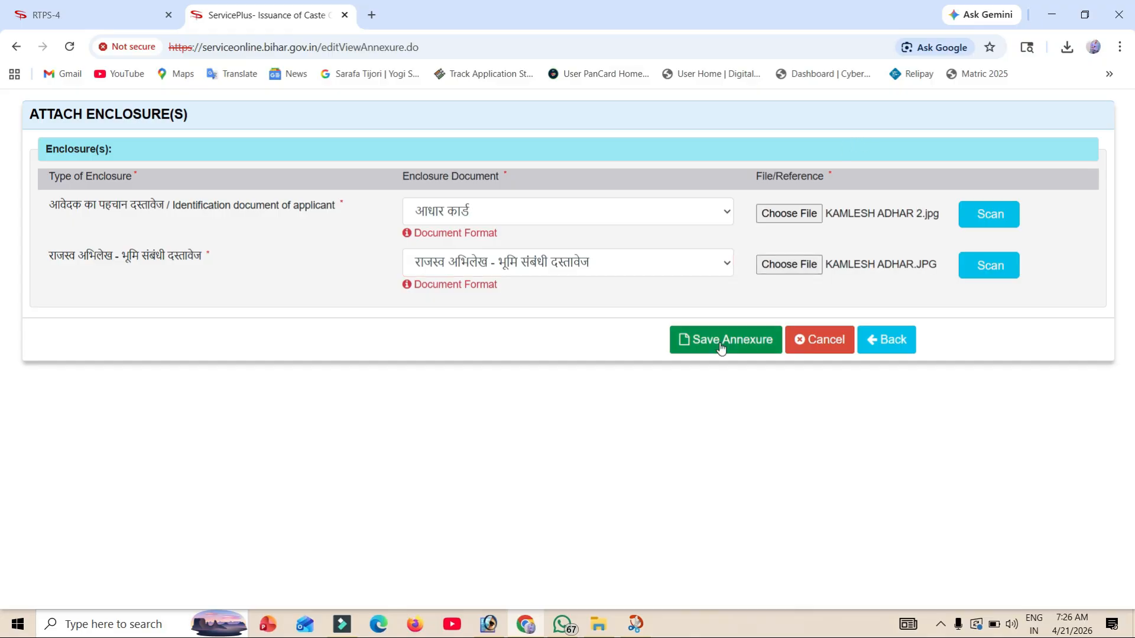
pyautogui.click(720, 348)
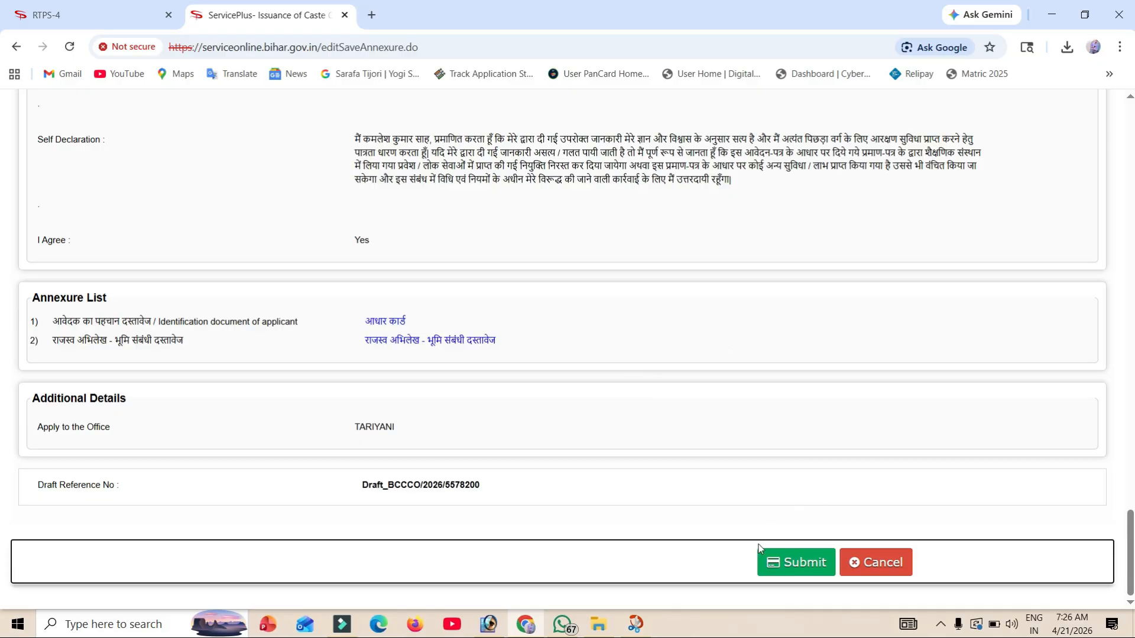
# Step: Submit the application, check the 06/05/2026 proposed delivery date, then return to the portal home tab
pyautogui.click(784, 563)
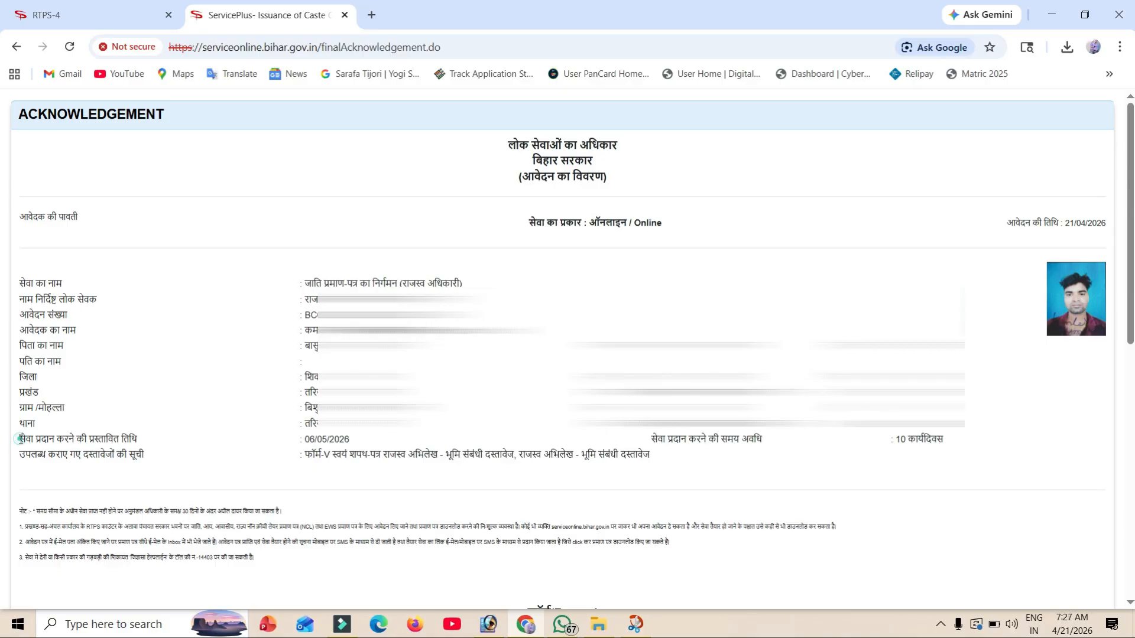
pyautogui.moveTo(19, 438); pyautogui.dragTo(150, 441)
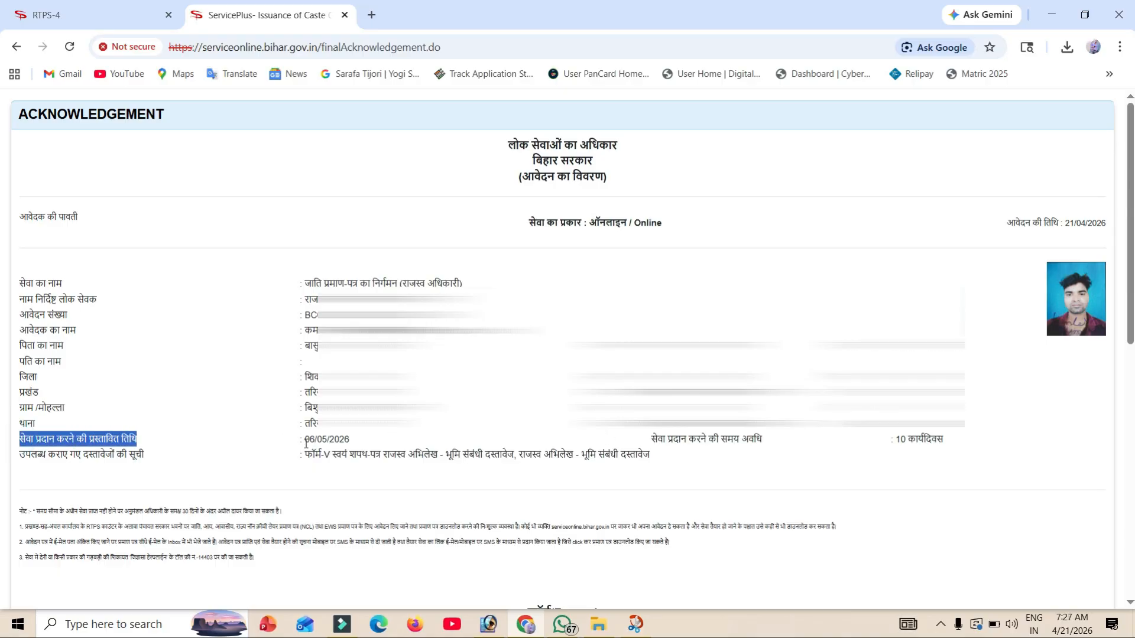
pyautogui.moveTo(306, 440); pyautogui.dragTo(349, 440)
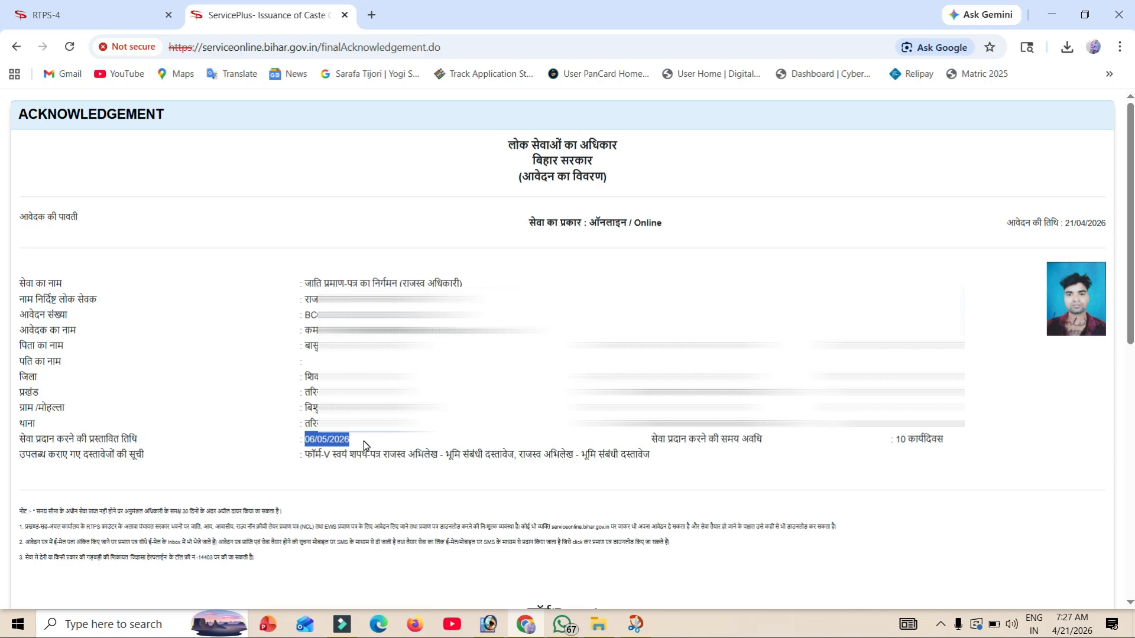
pyautogui.hotkey('ctrl', 'shift', 'Tab')
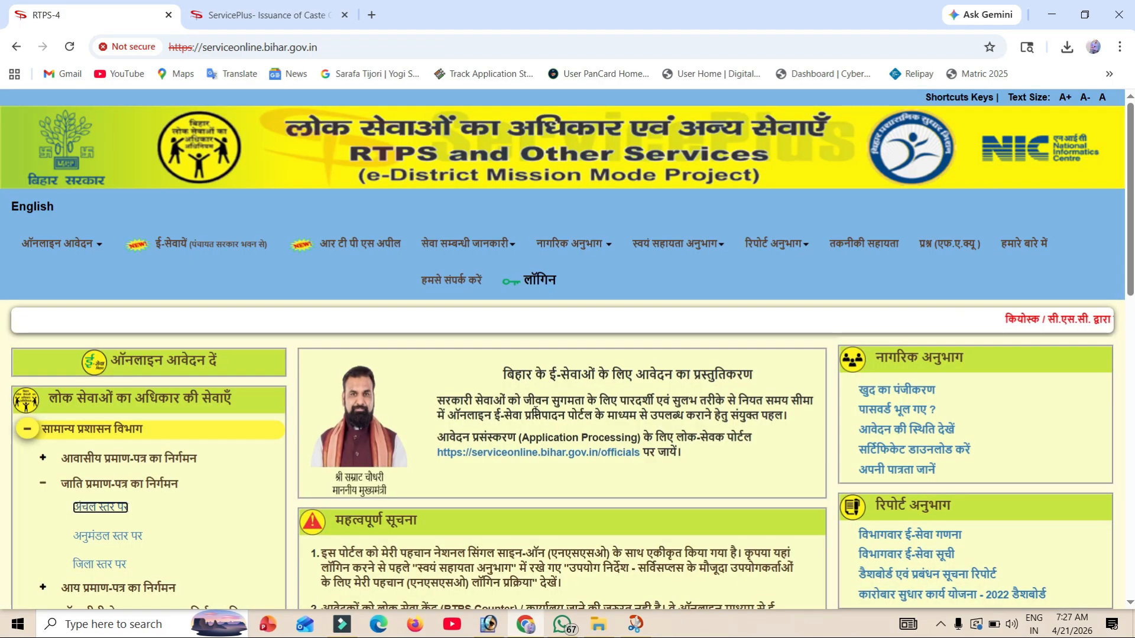